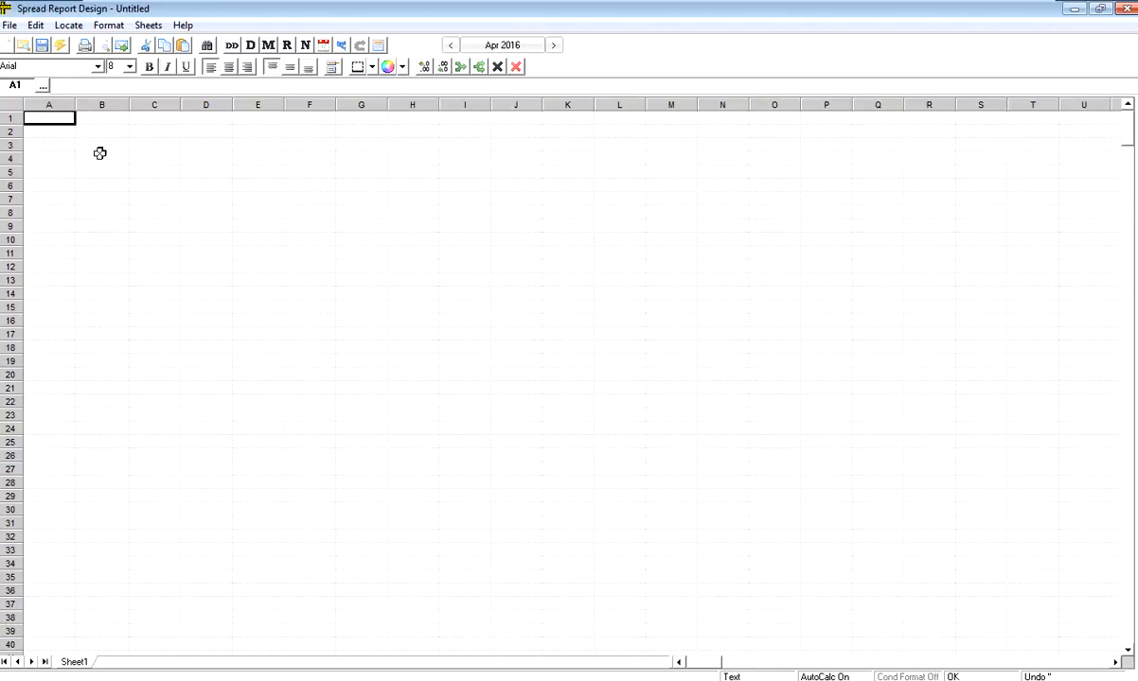
Step: Start a National NetDMR electronic report link at cell B3
click(98, 145)
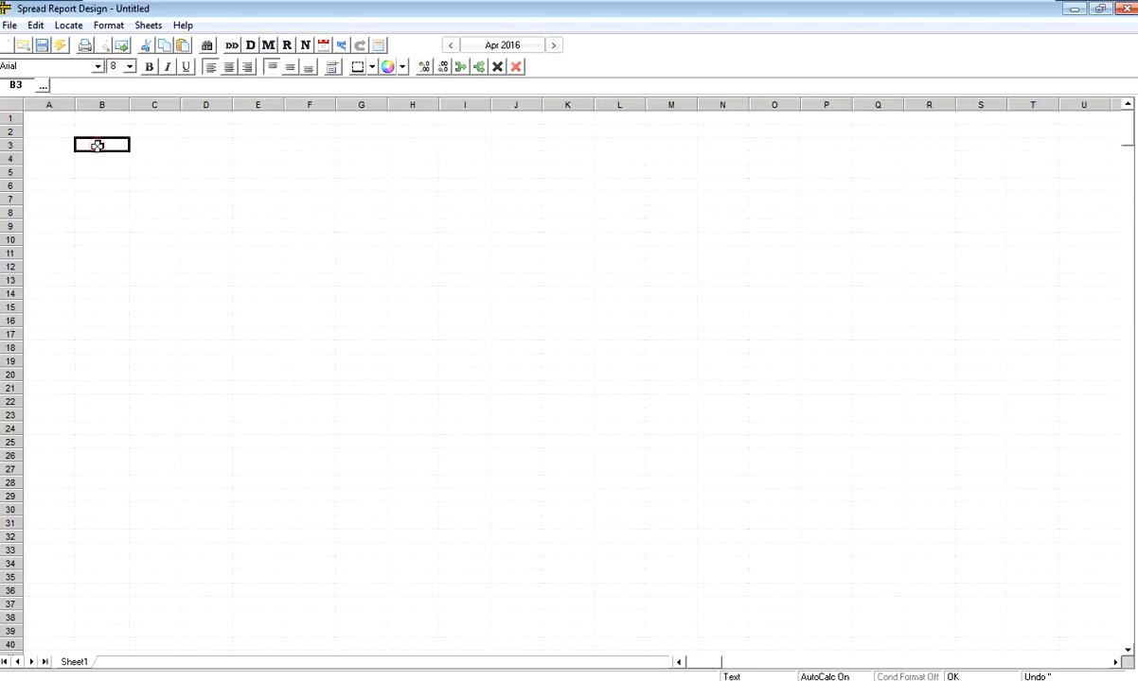
click(70, 27)
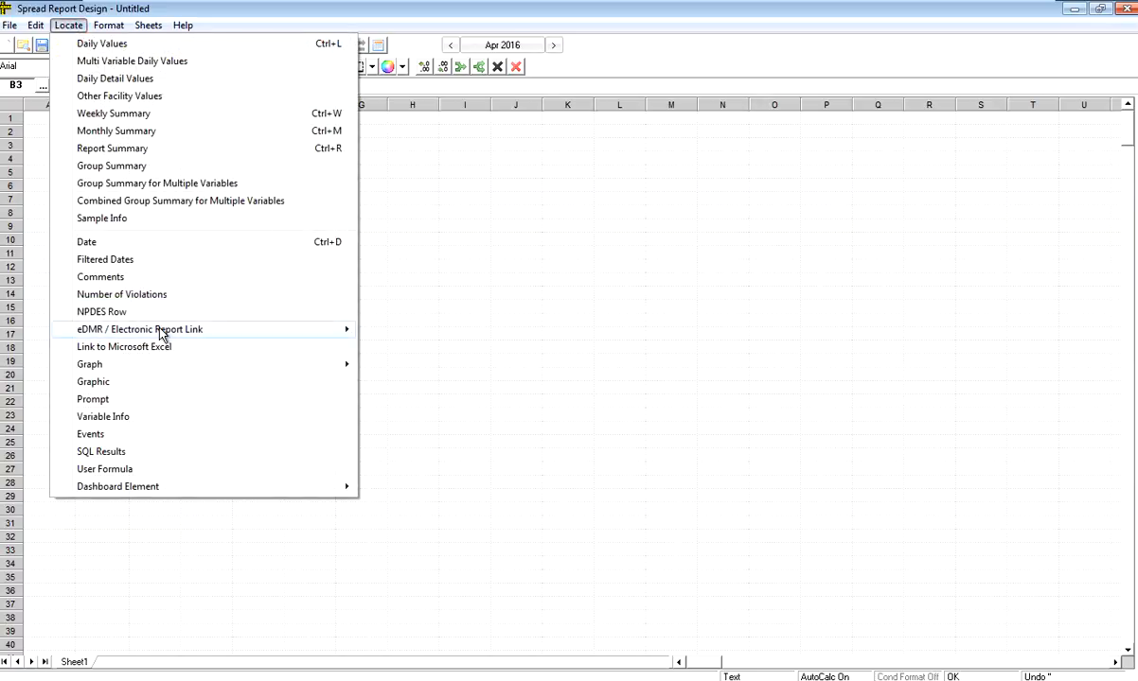
mouse_move(161, 334)
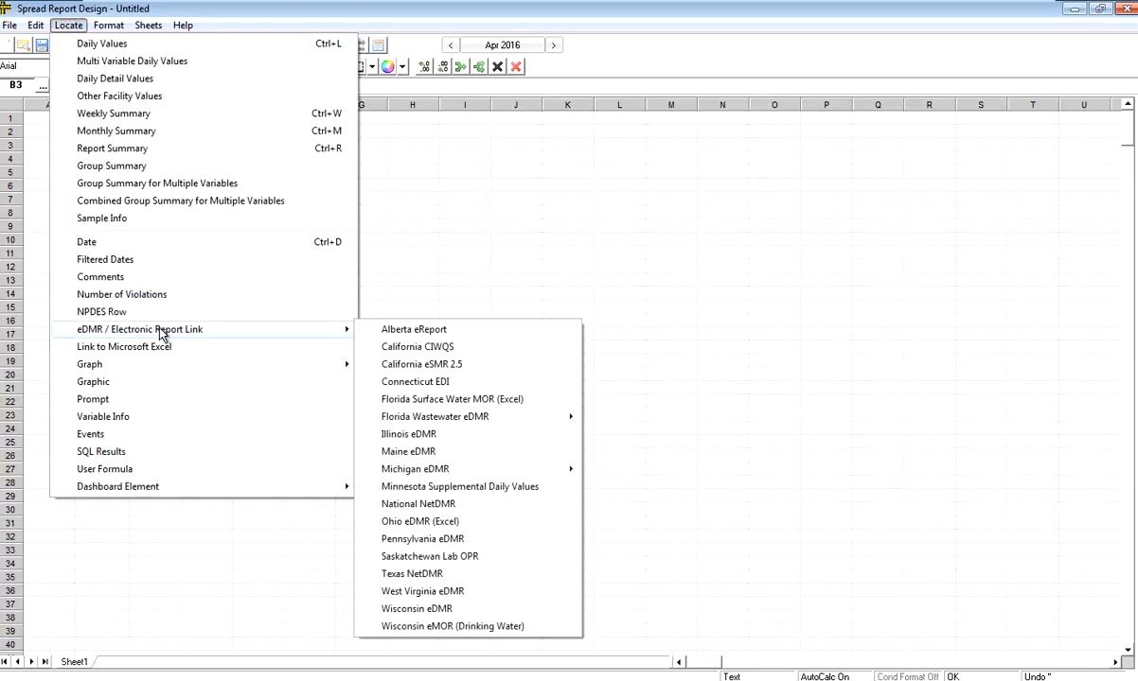
click(461, 506)
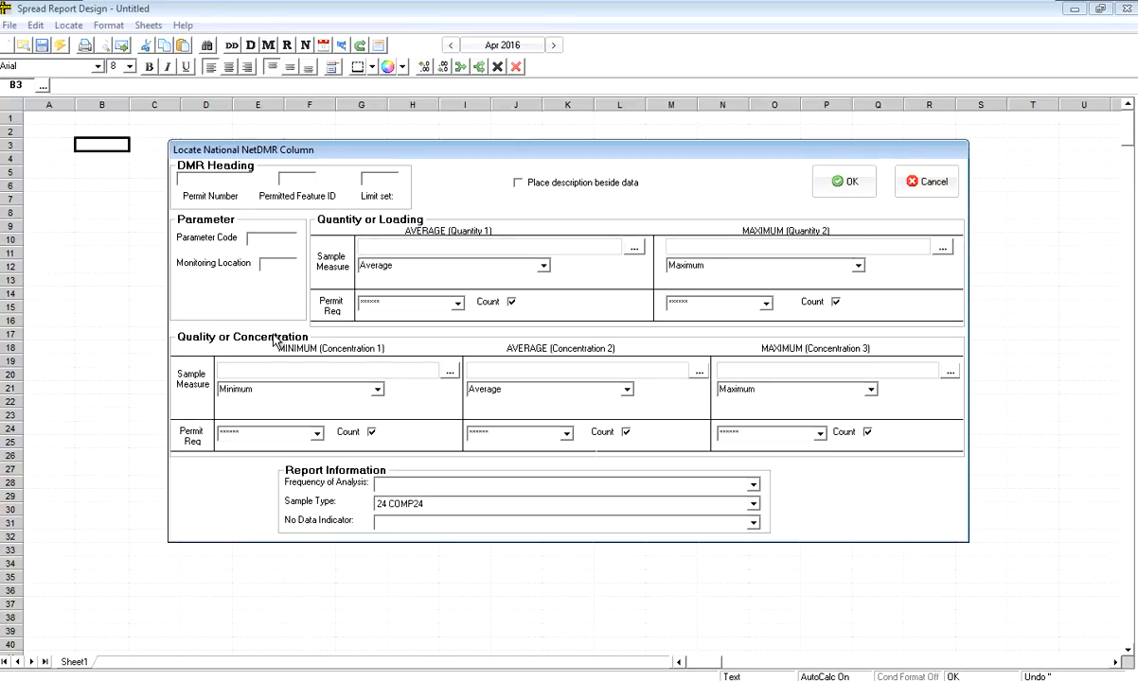
Step: Consult the National NetDMR help page for how the paper DMR form's codes map to the NetDMR fields
key(F1)
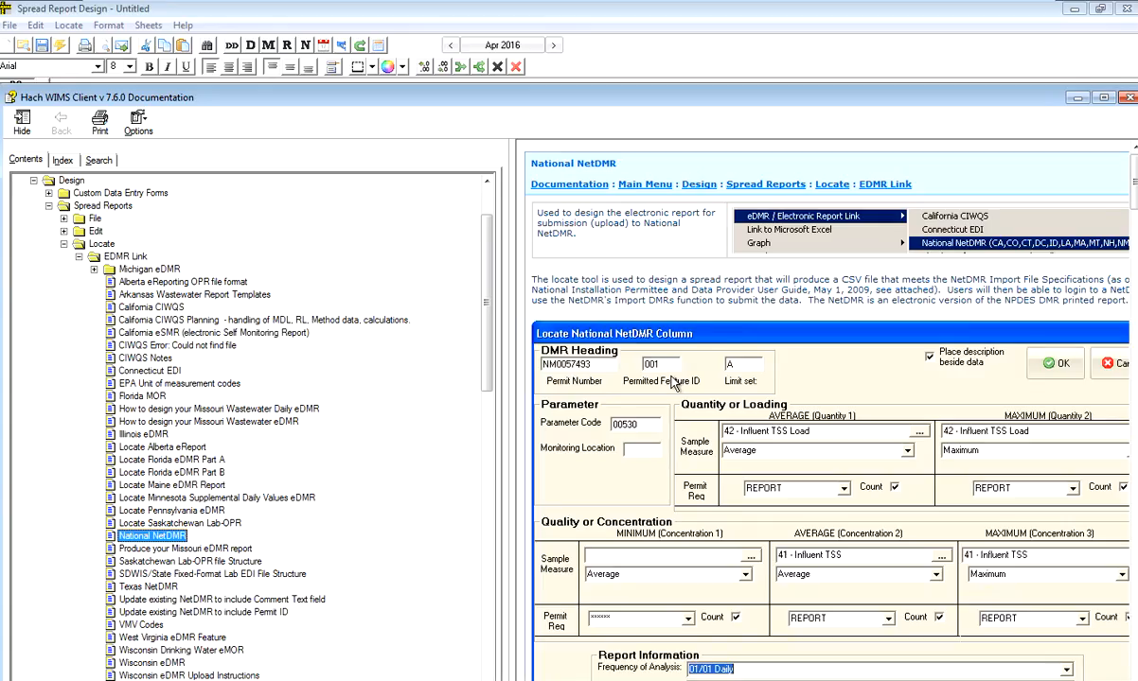
scroll(632, 367, down, 4)
scroll(717, 340, down, 10)
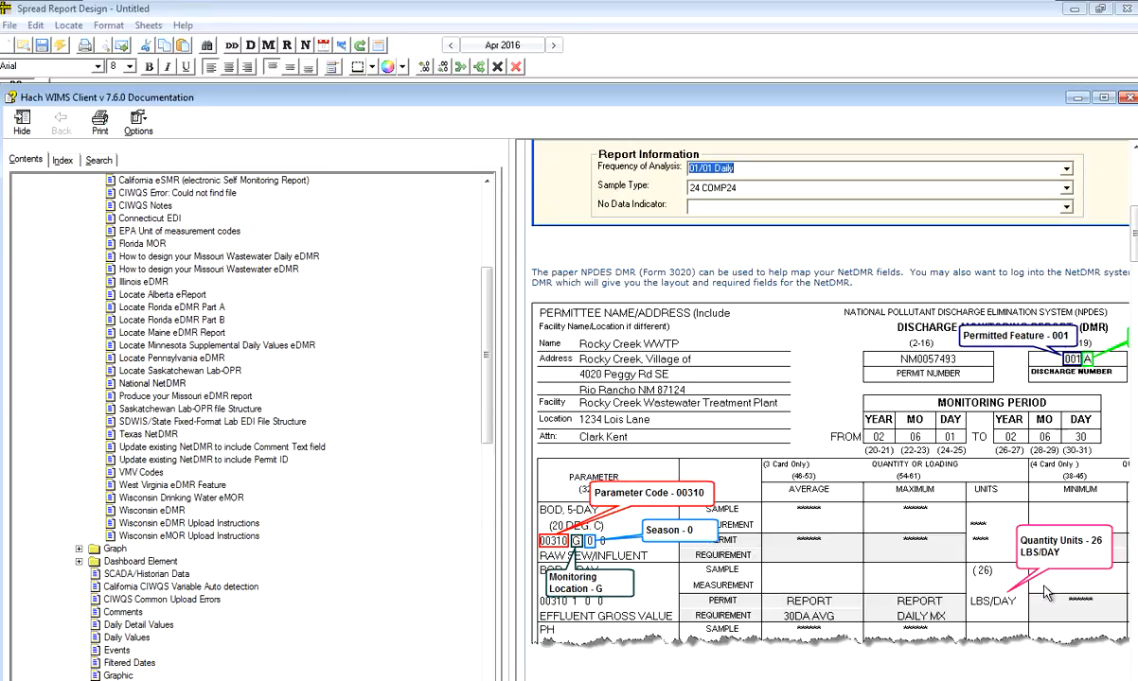
drag(891, 95, 790, 10)
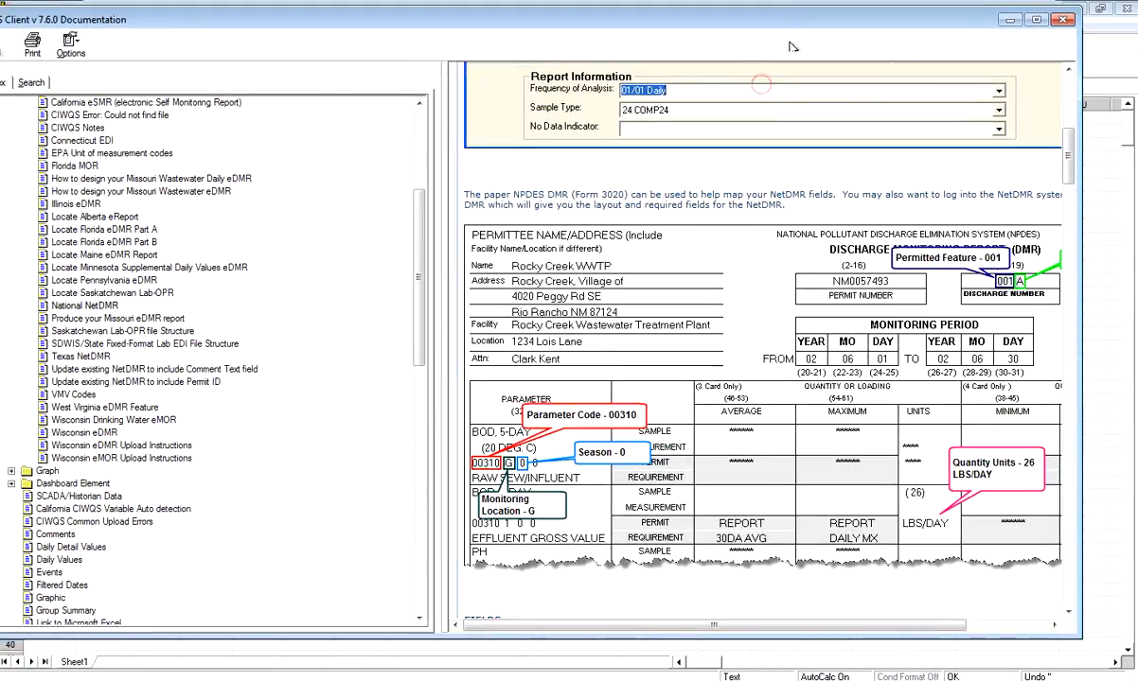
click(1036, 627)
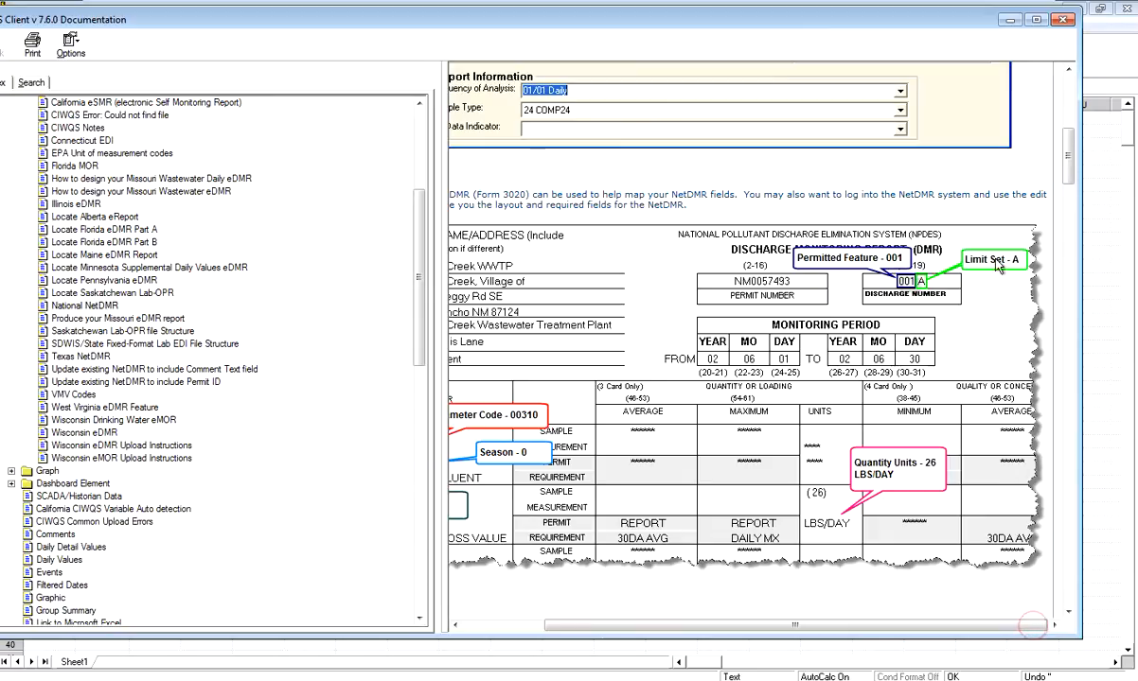
click(497, 625)
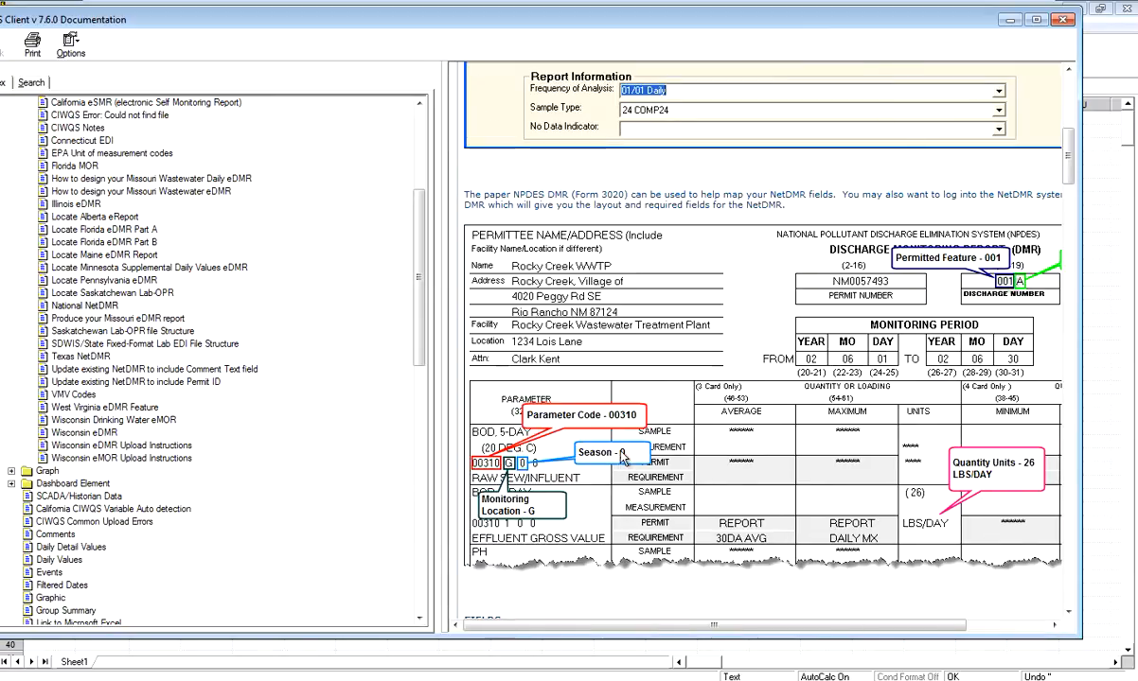
click(1009, 20)
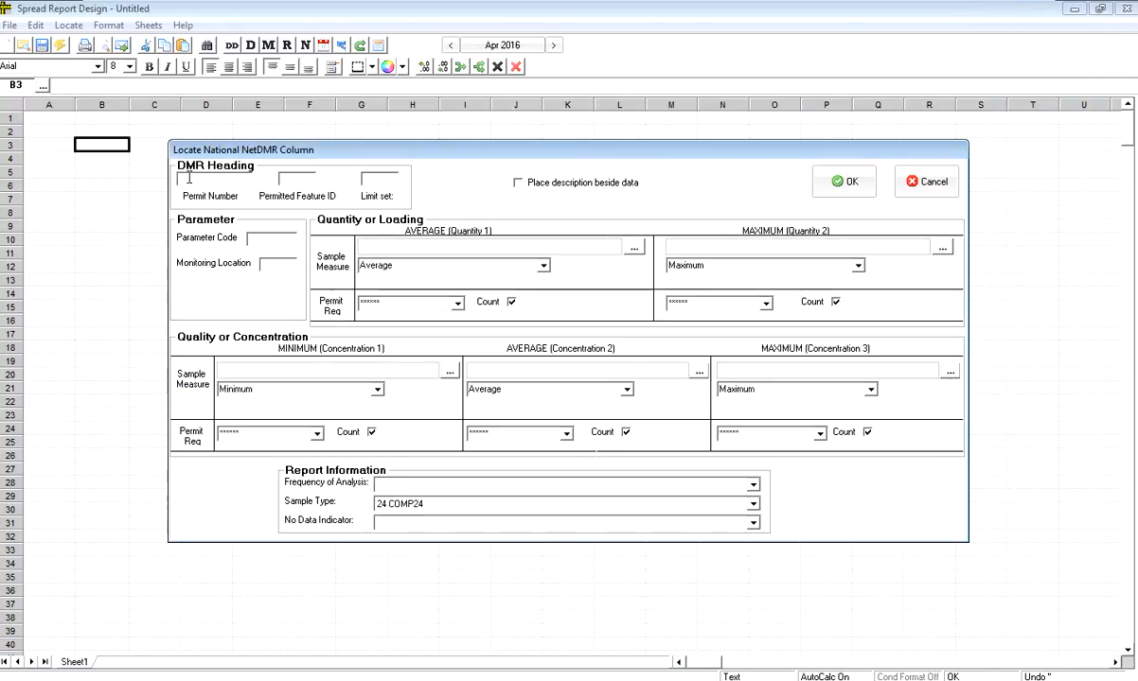
Step: Enter the permit number, permitted feature ID 001, limit set A, parameter code 00310 and monitoring location G
text(NM)
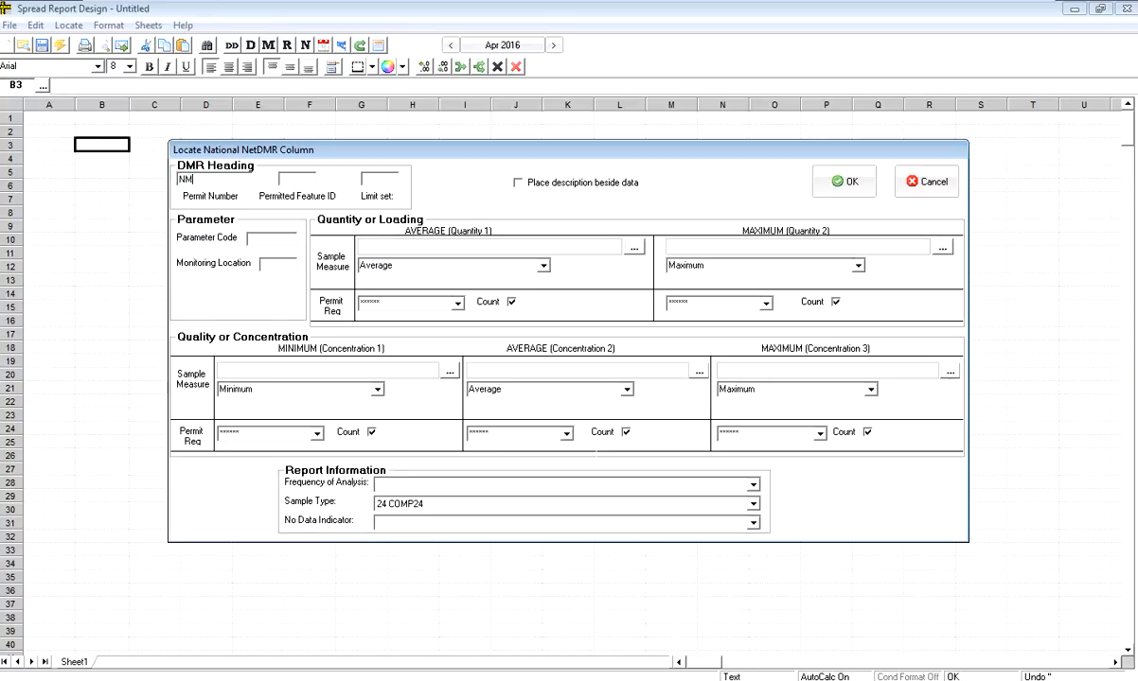
text(00)
text(1)
text(A)
key(Tab)
text(00310)
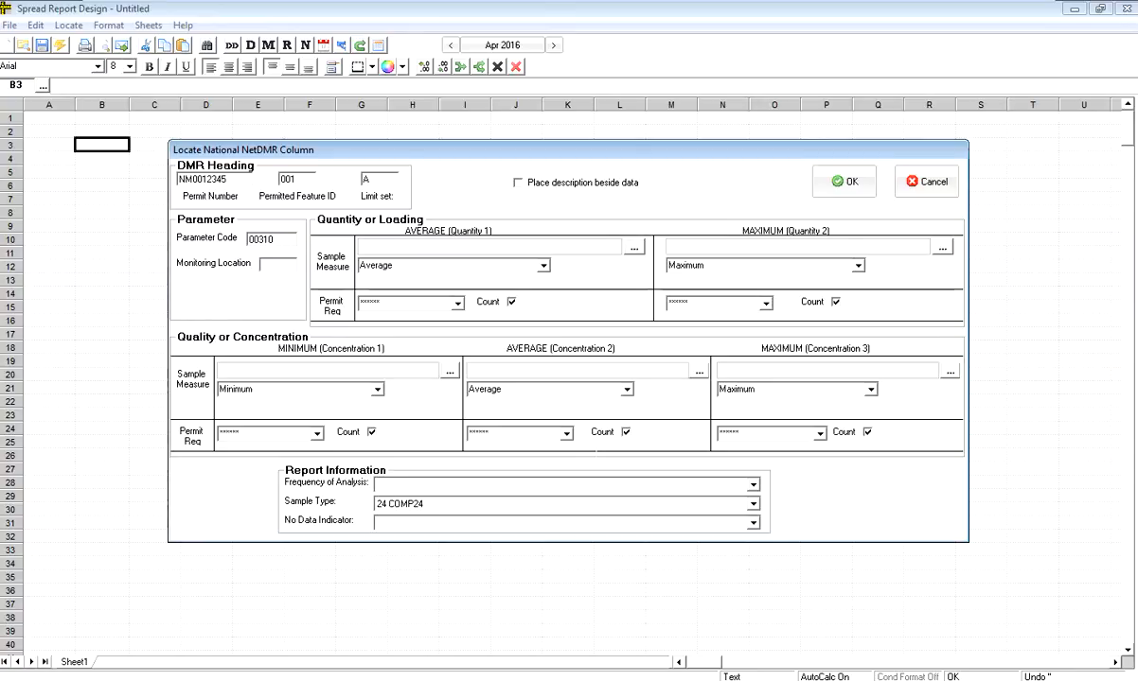
click(270, 264)
text(G)
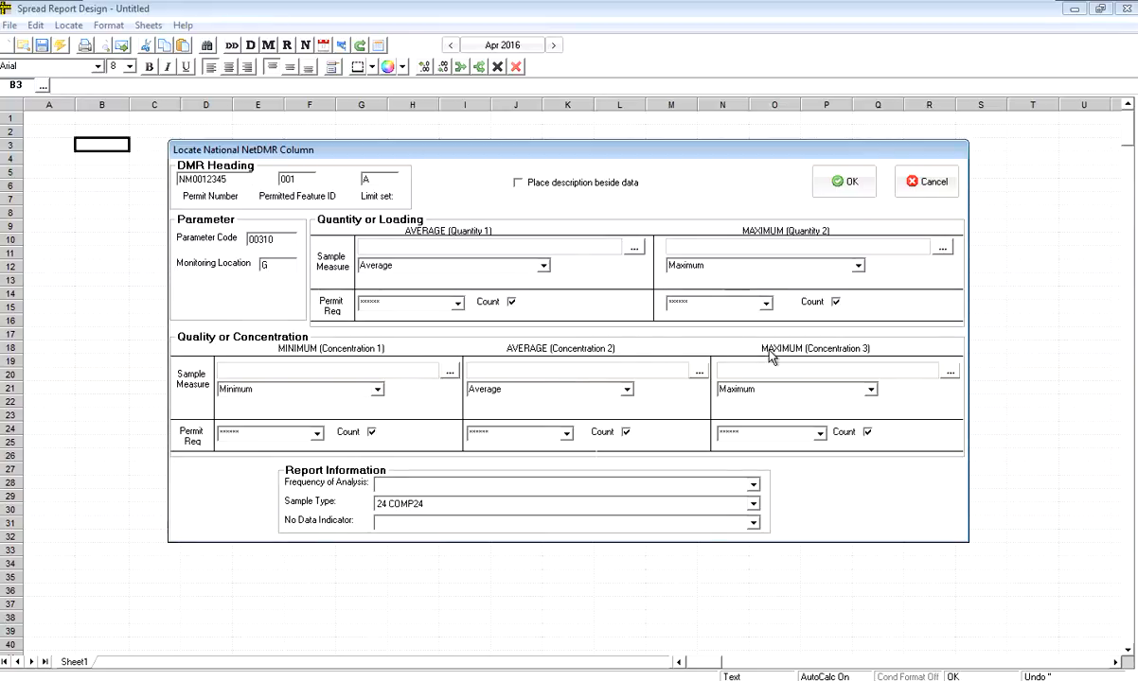
Step: Assign the Influent BOD variable (11) to both the average (Concentration 2) and maximum (Concentration 3) sample measures
click(698, 372)
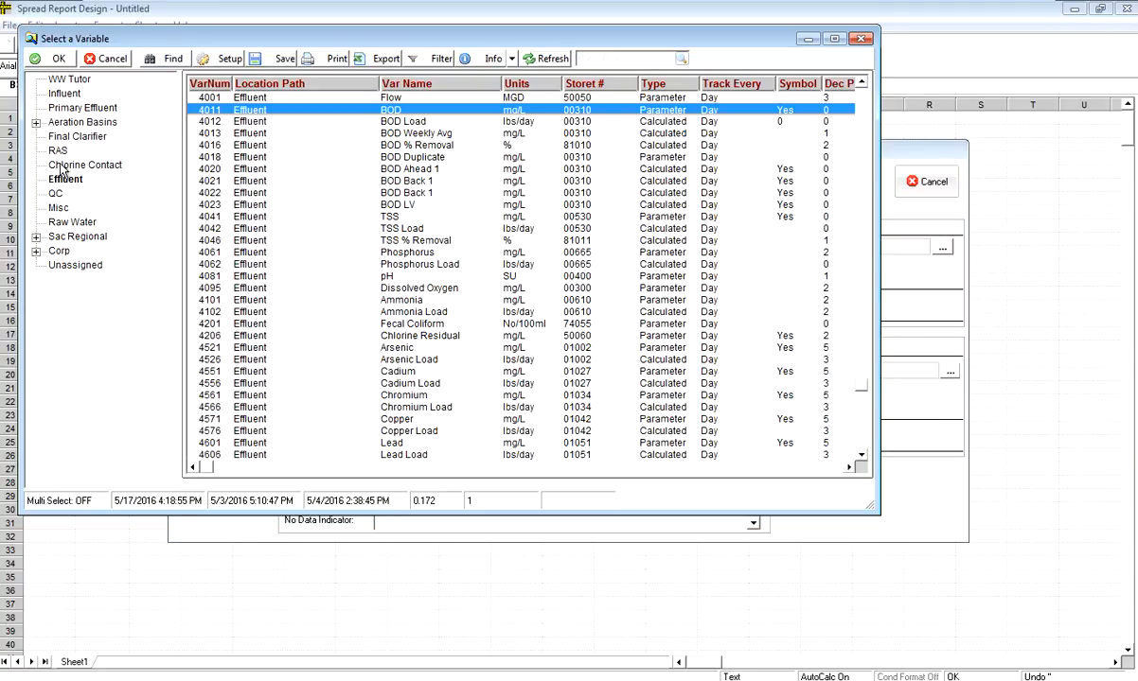
click(64, 93)
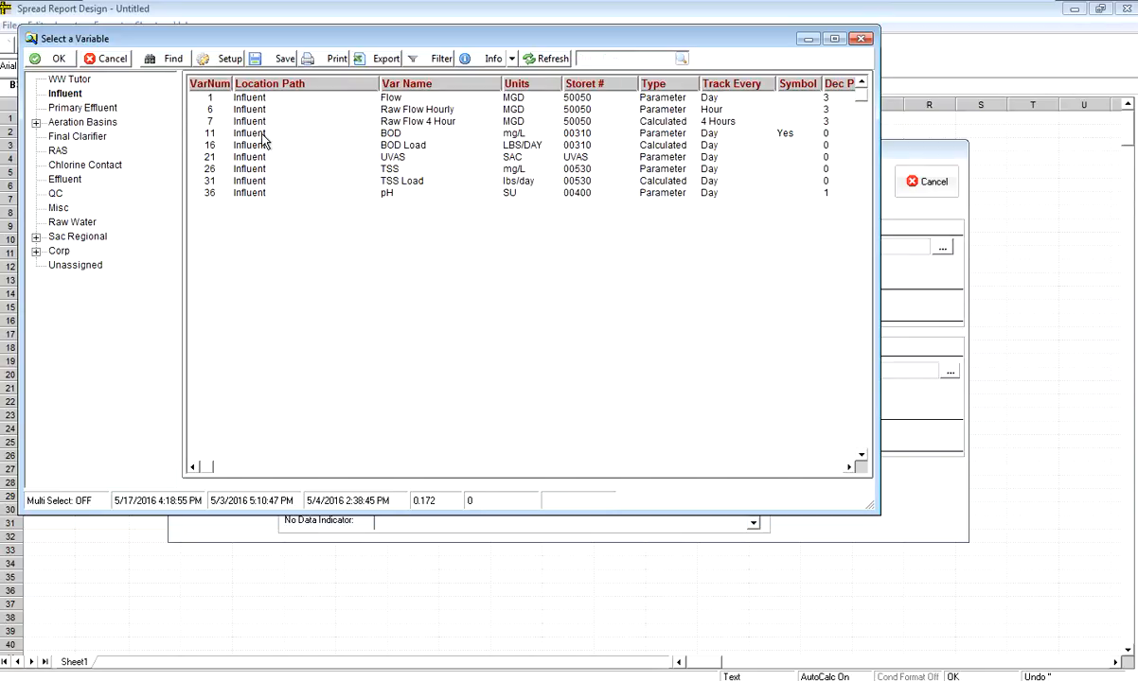
click(385, 136)
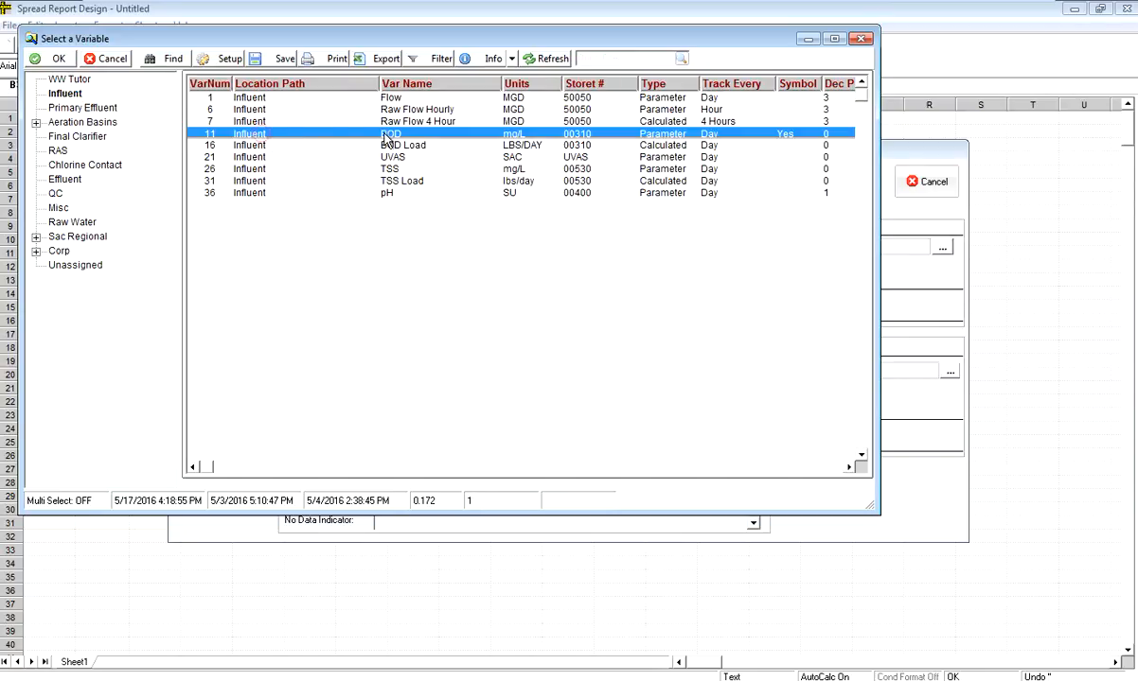
double_click(287, 138)
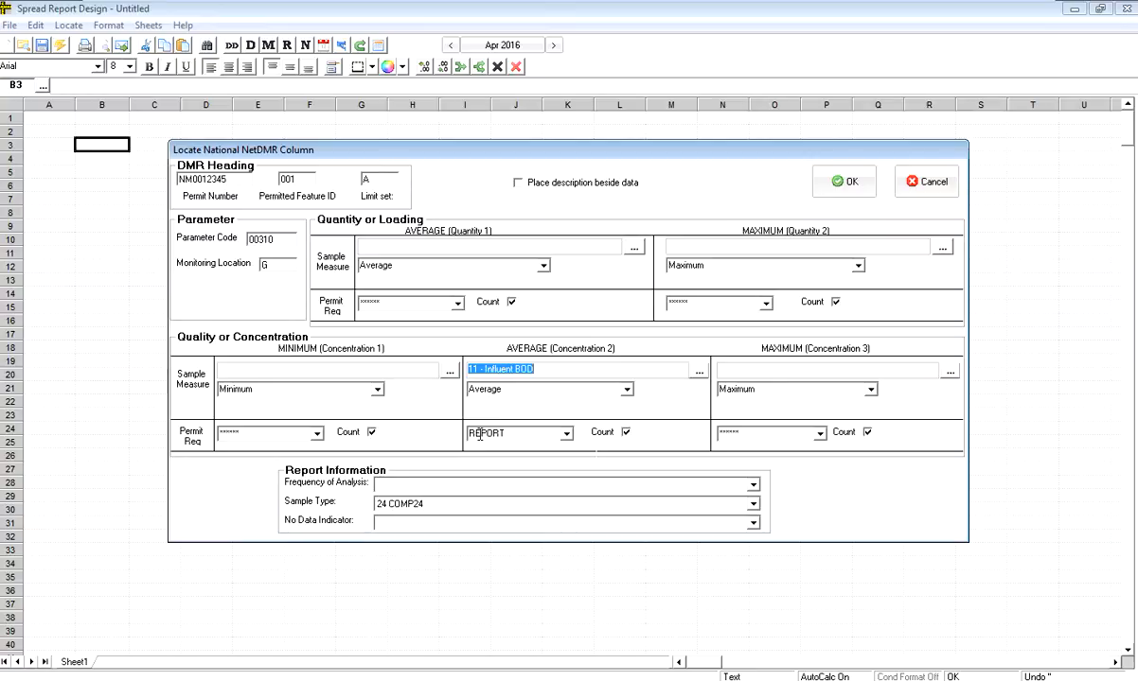
click(950, 371)
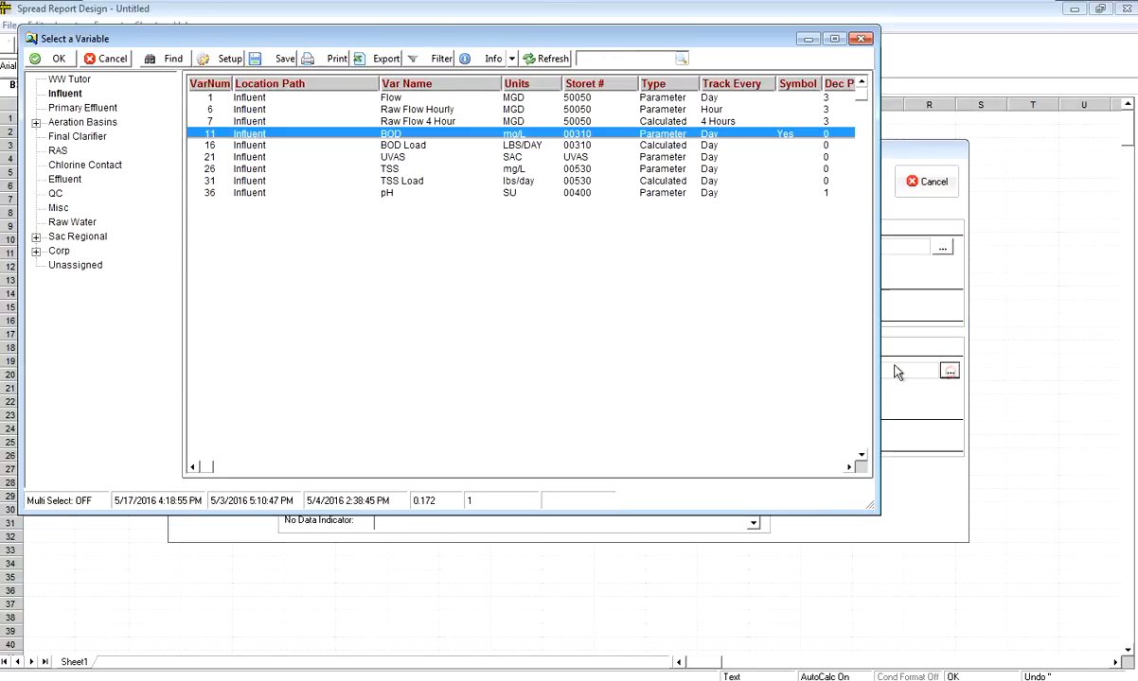
double_click(250, 133)
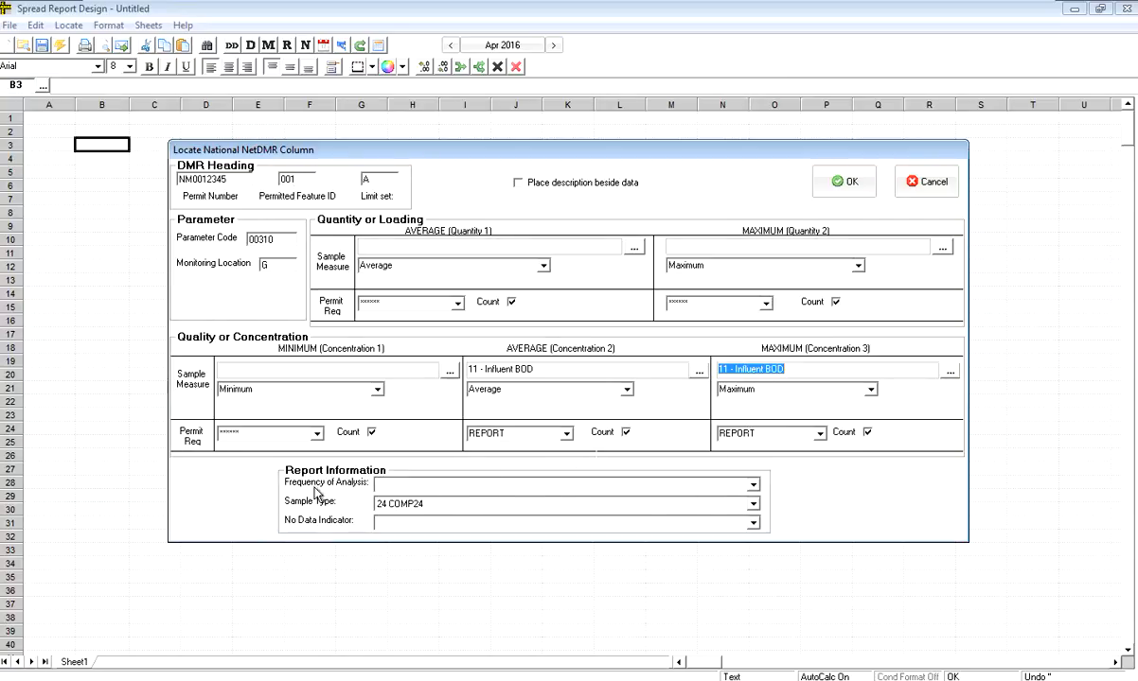
Step: Set the frequency of analysis to 03/07 Three Per Week and insert the column with its description beside the data
click(753, 485)
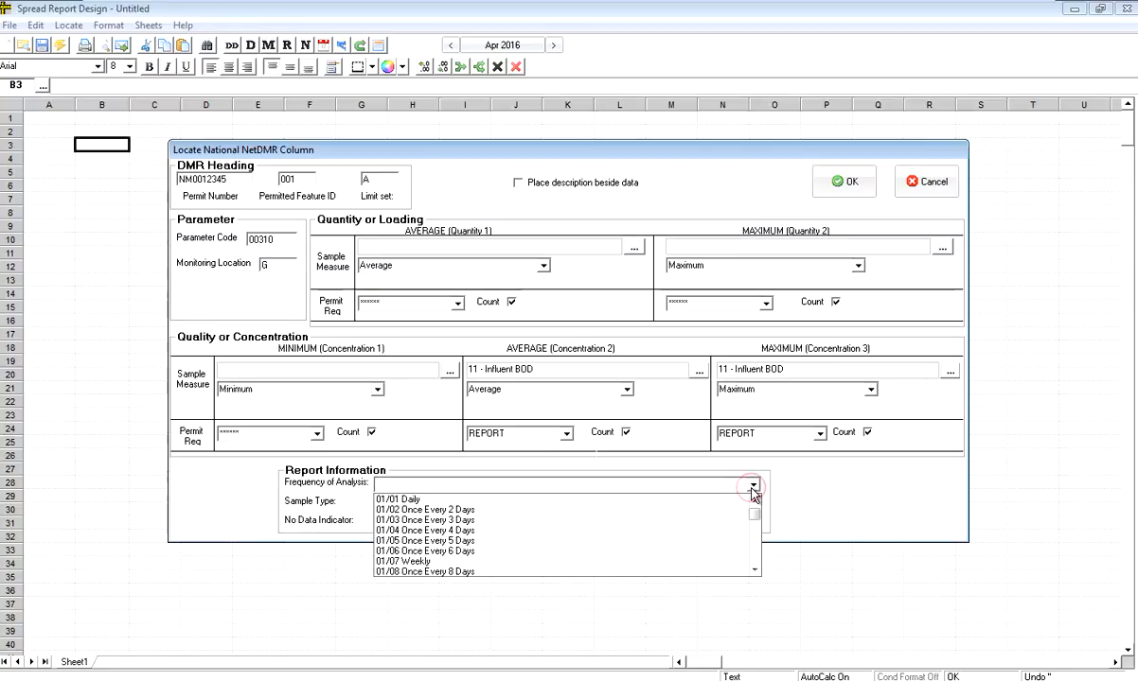
text(03)
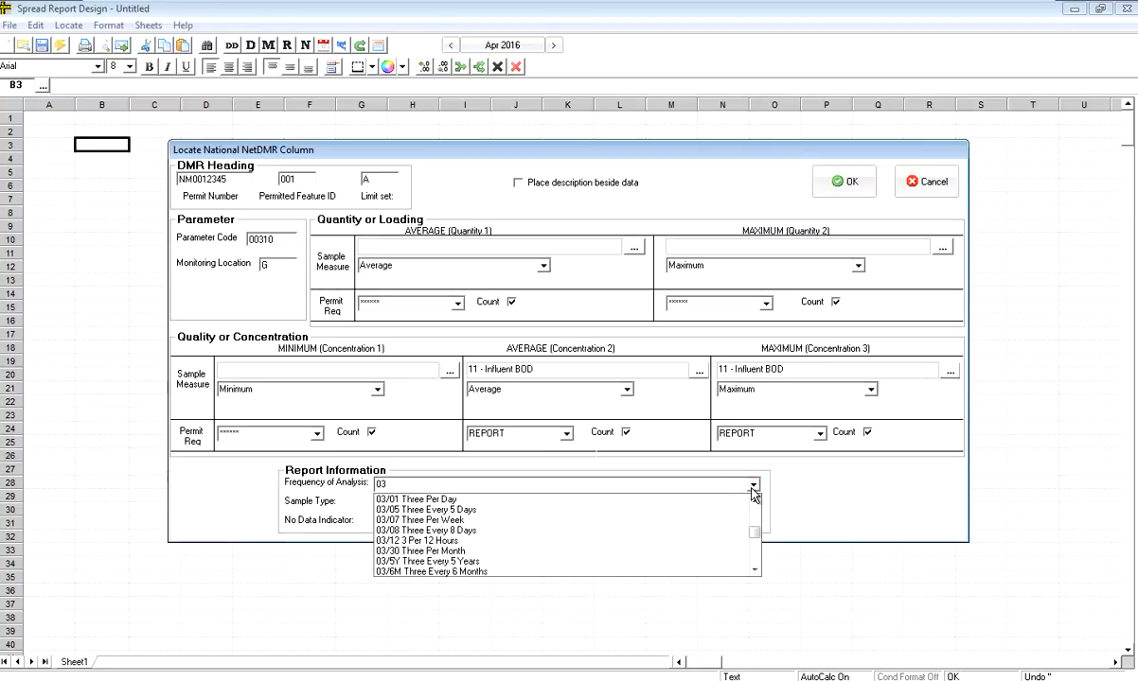
click(442, 520)
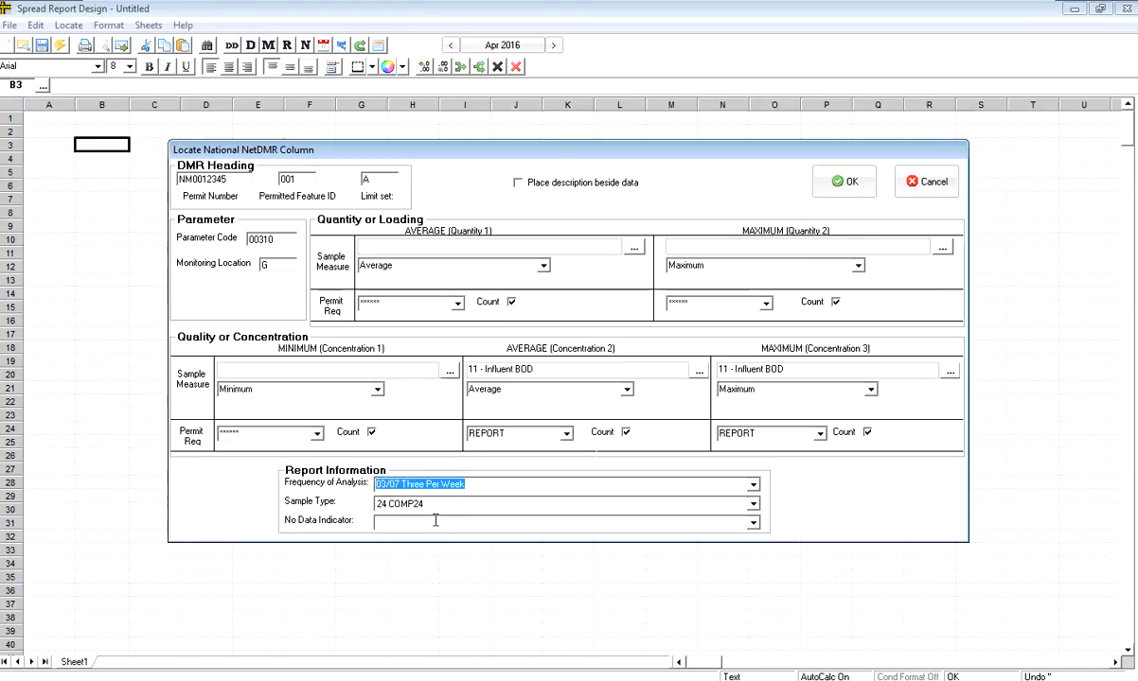
click(519, 184)
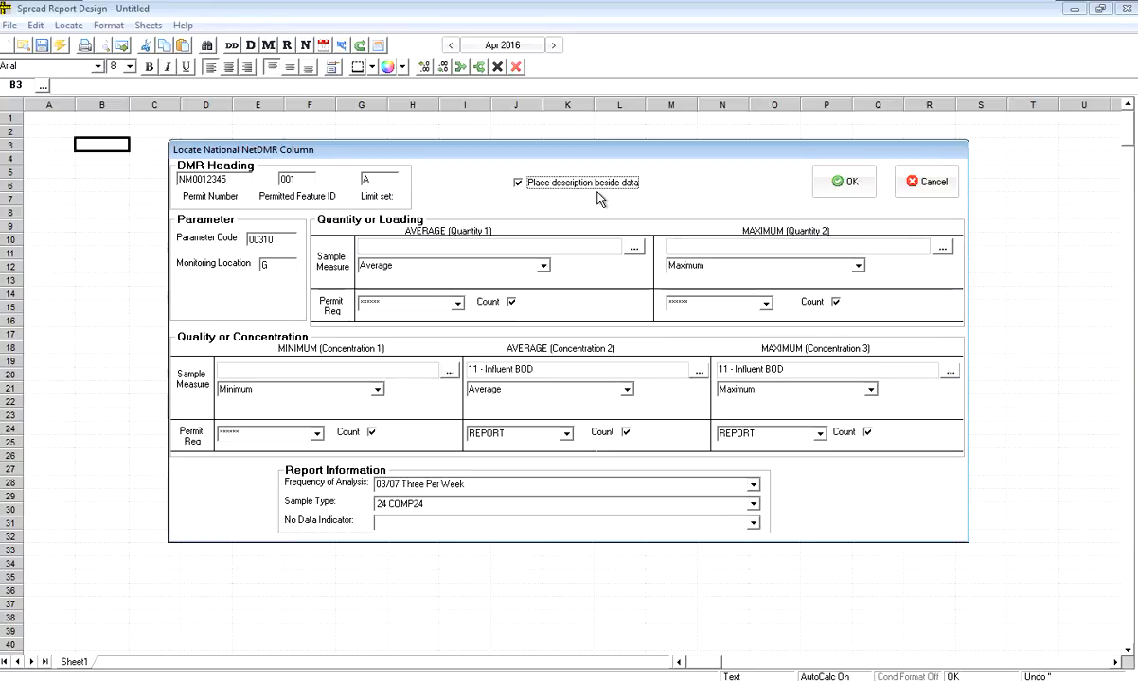
click(836, 187)
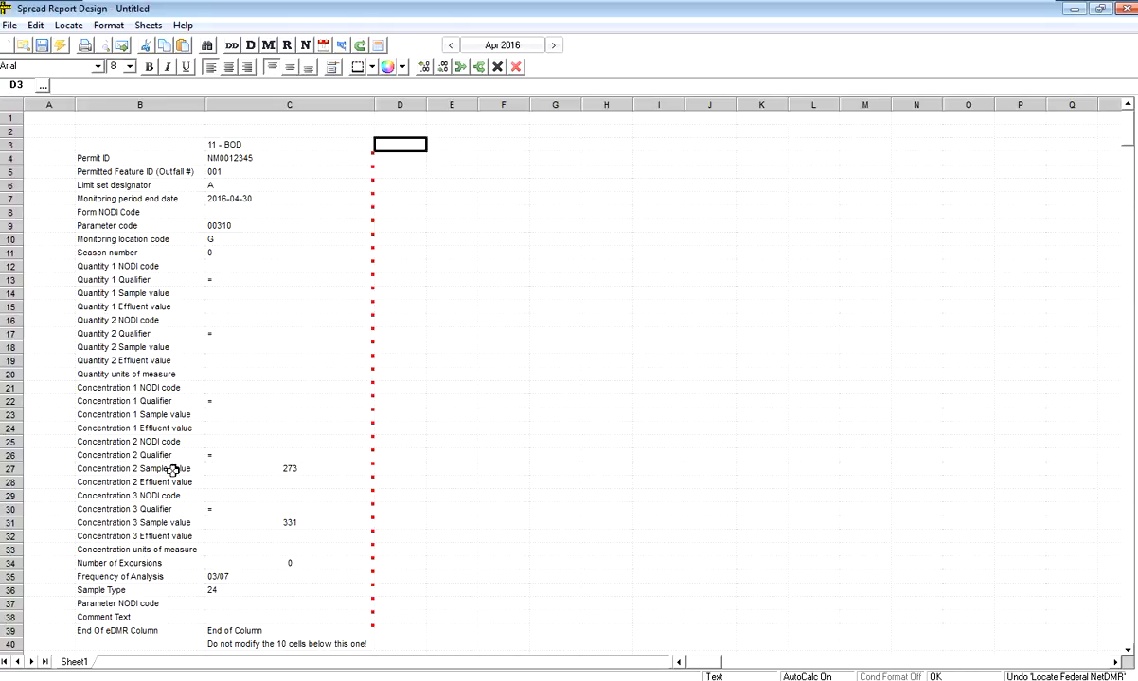
key(Num_Lock)
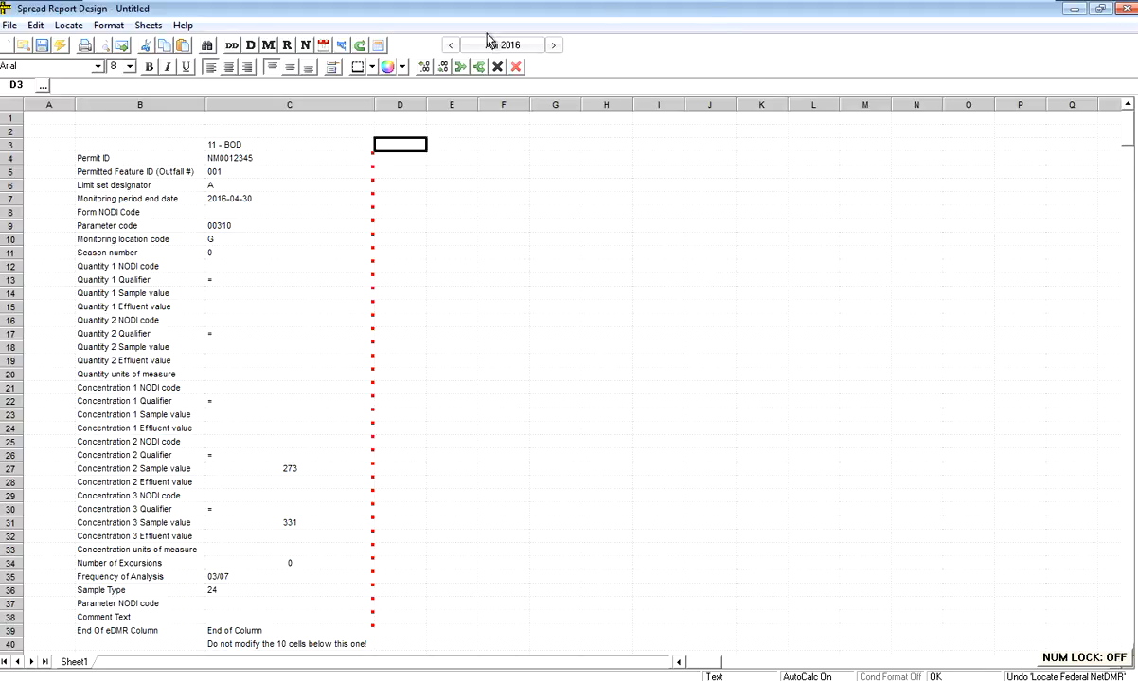
Step: Start another National NetDMR column at D3 with parameter code 00310 and monitoring location 1
click(360, 49)
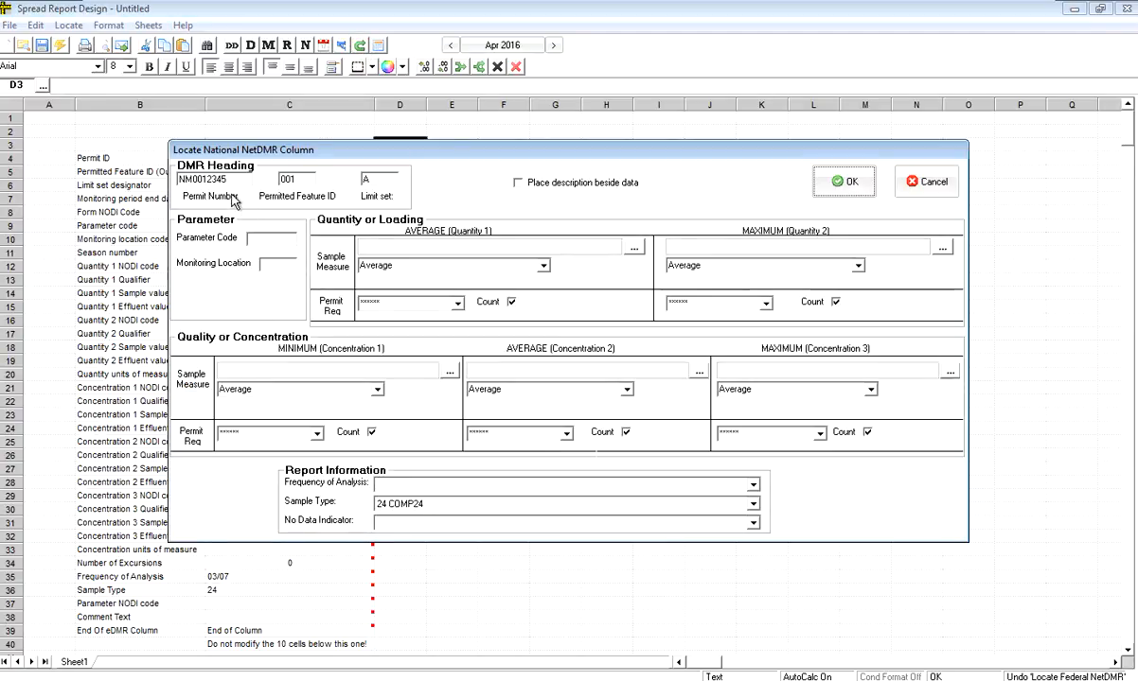
click(276, 238)
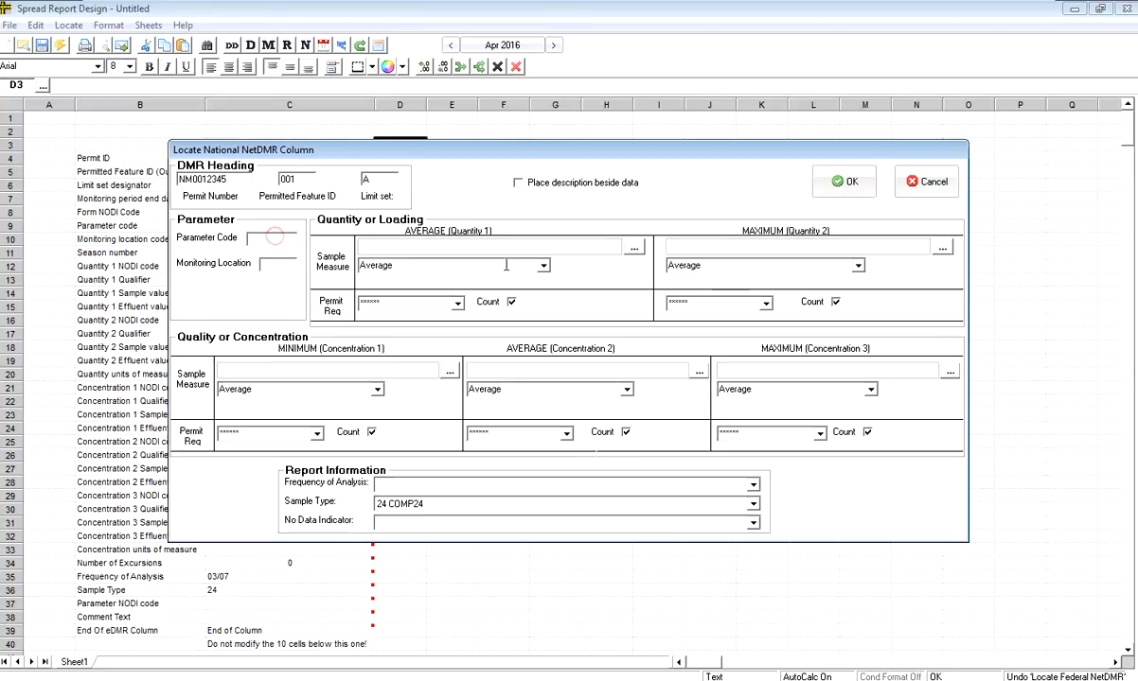
text(00310)
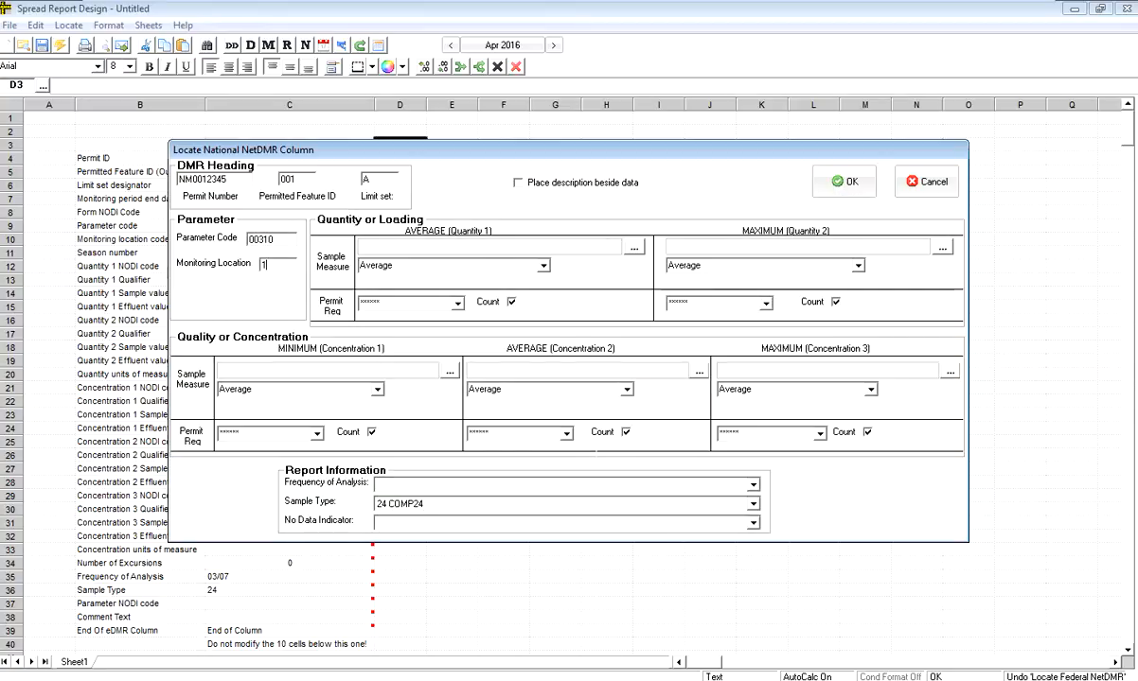
Step: Assign the Effluent BOD Load variable (4012) to both the average (Quantity 1) and maximum (Quantity 2) sample measures
click(634, 249)
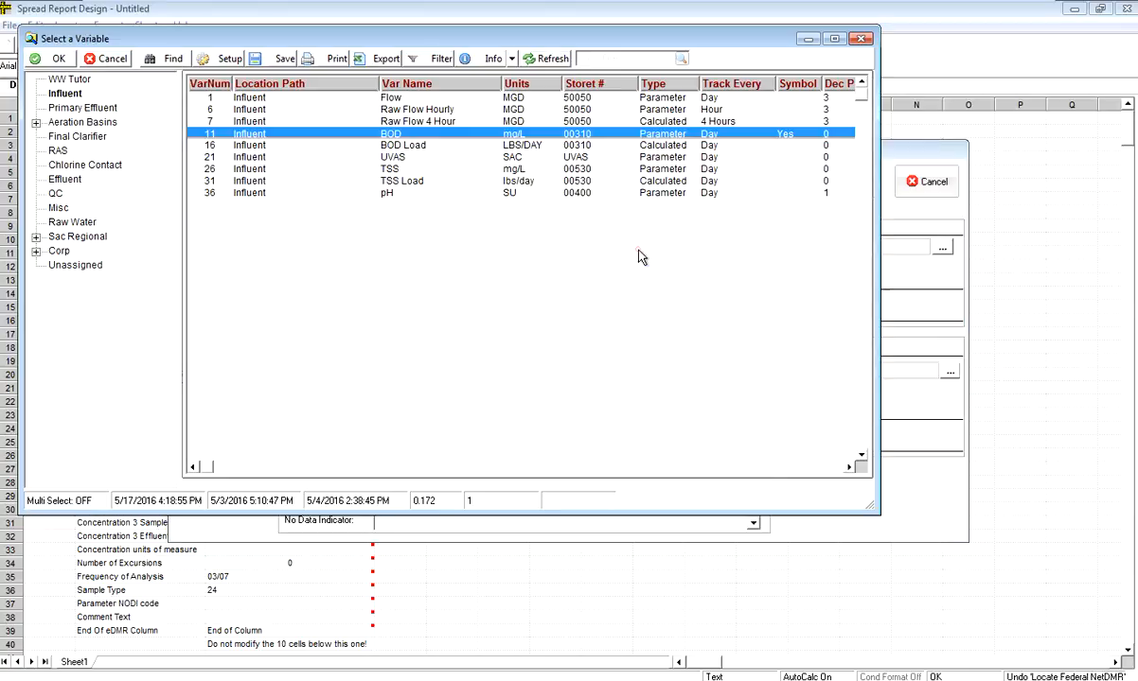
click(64, 179)
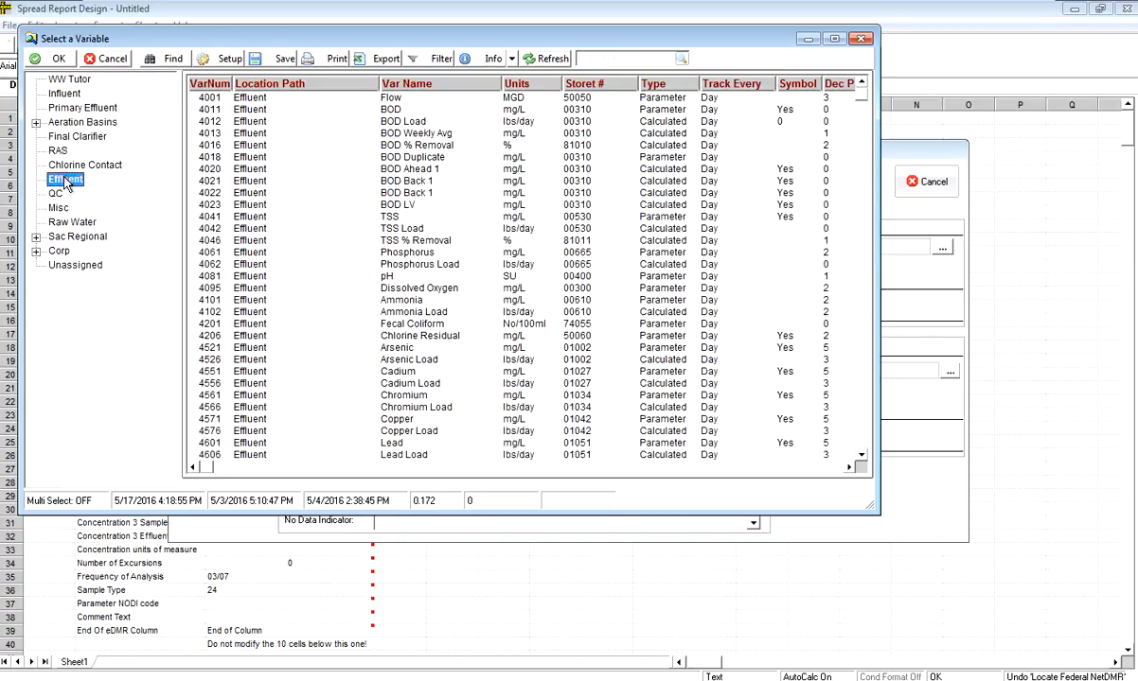
click(376, 122)
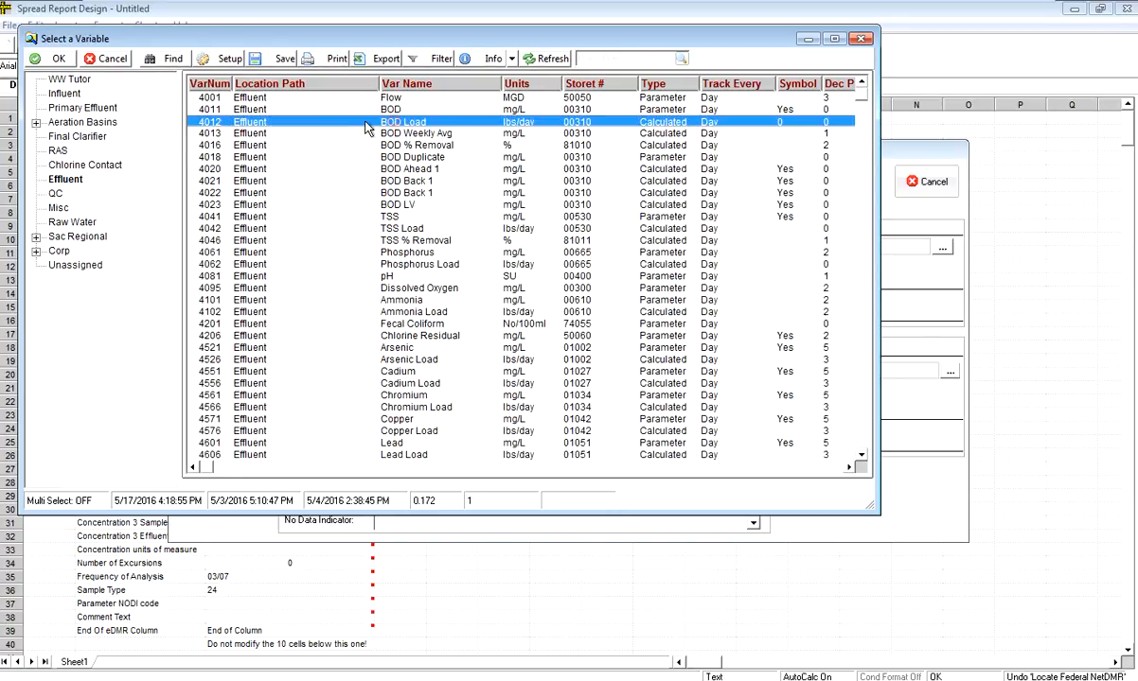
double_click(378, 127)
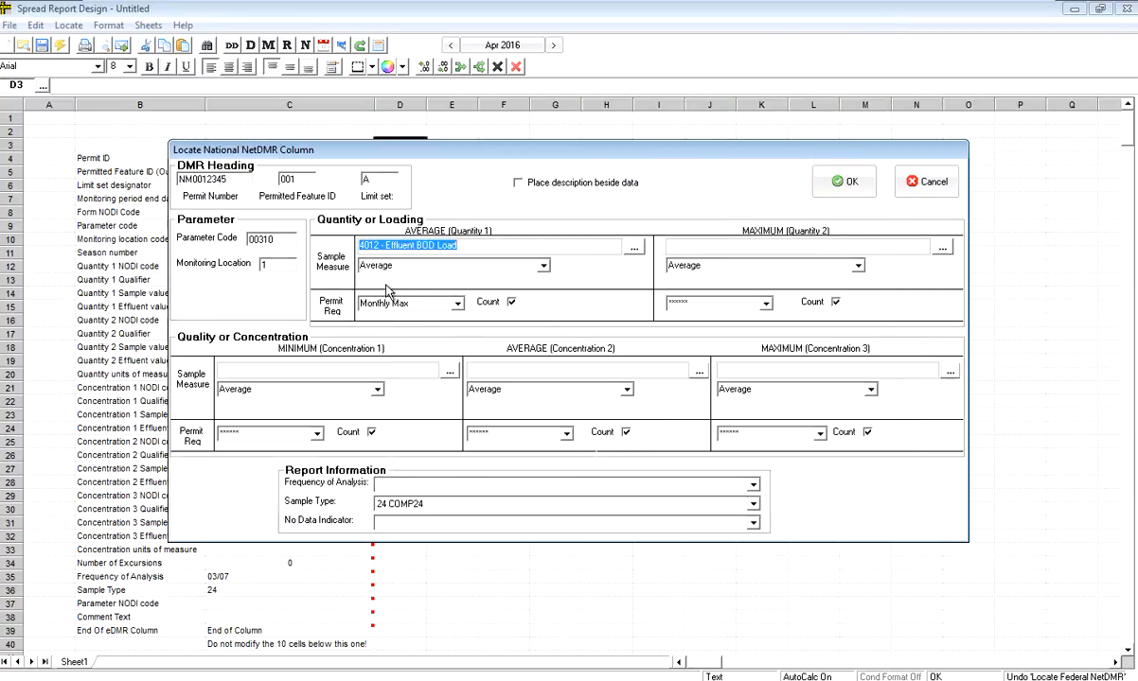
click(943, 247)
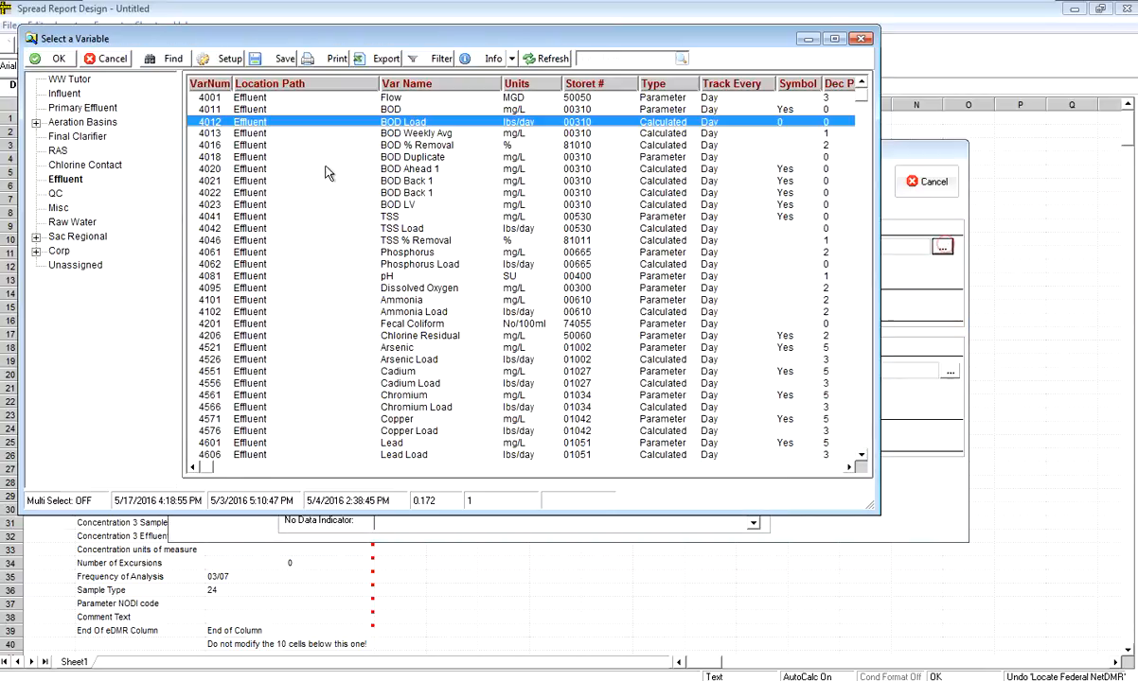
double_click(289, 114)
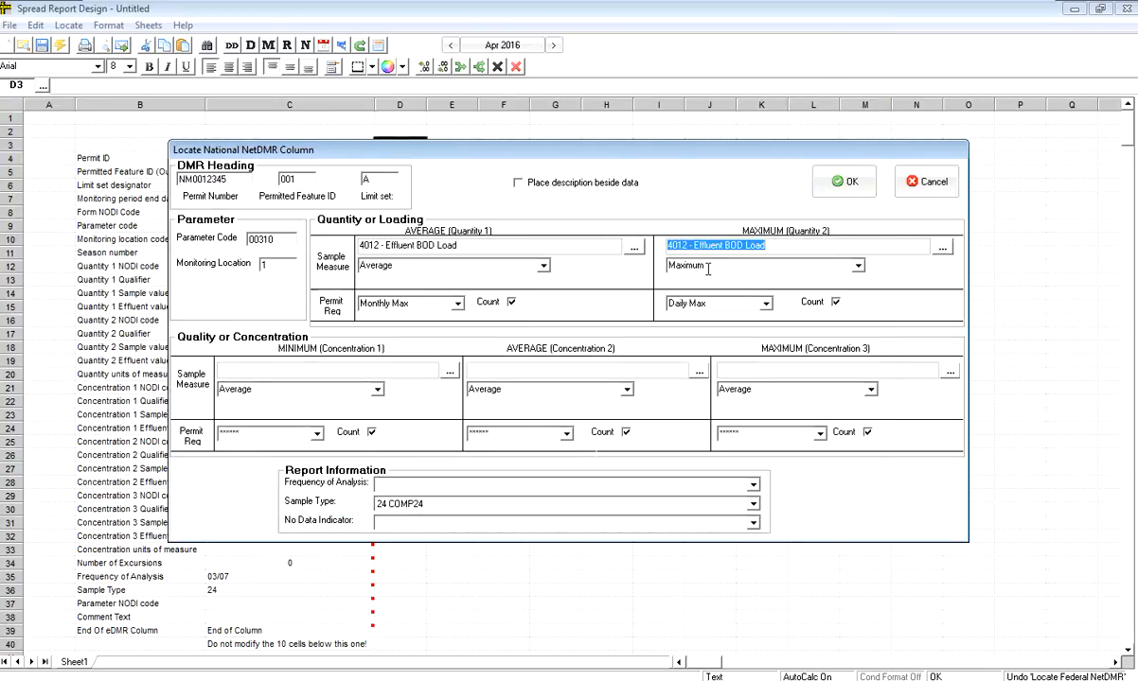
Step: Assign the Effluent BOD variable (4011) to both the average (Concentration 2) and maximum (Concentration 3) sample measures
click(699, 371)
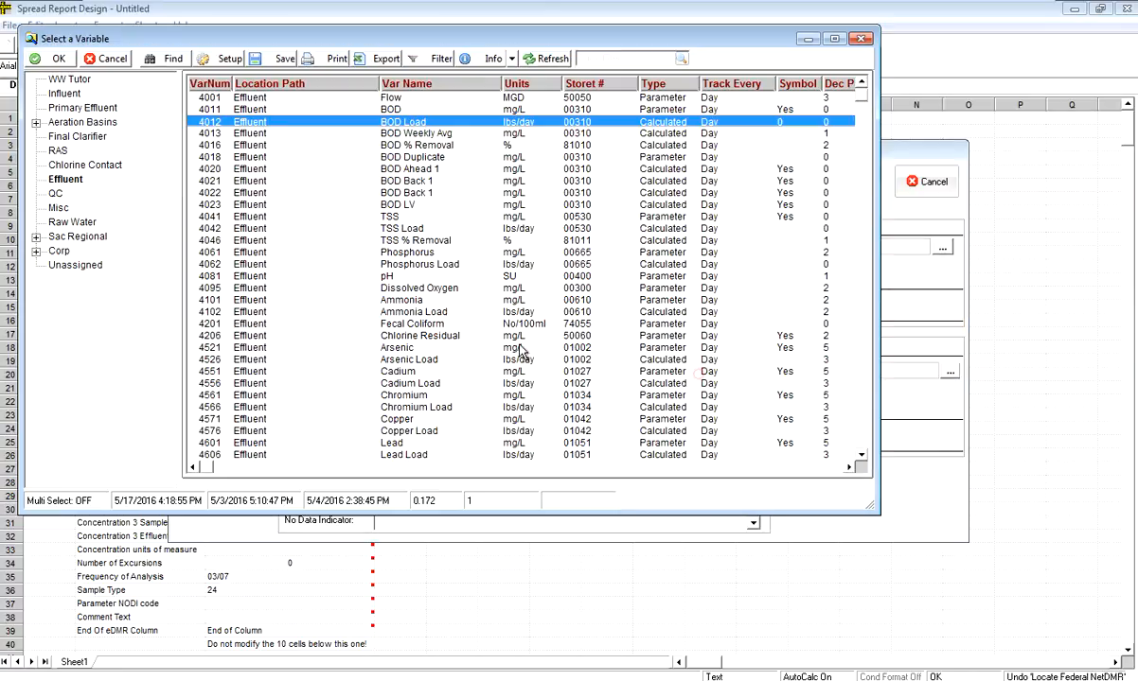
click(244, 110)
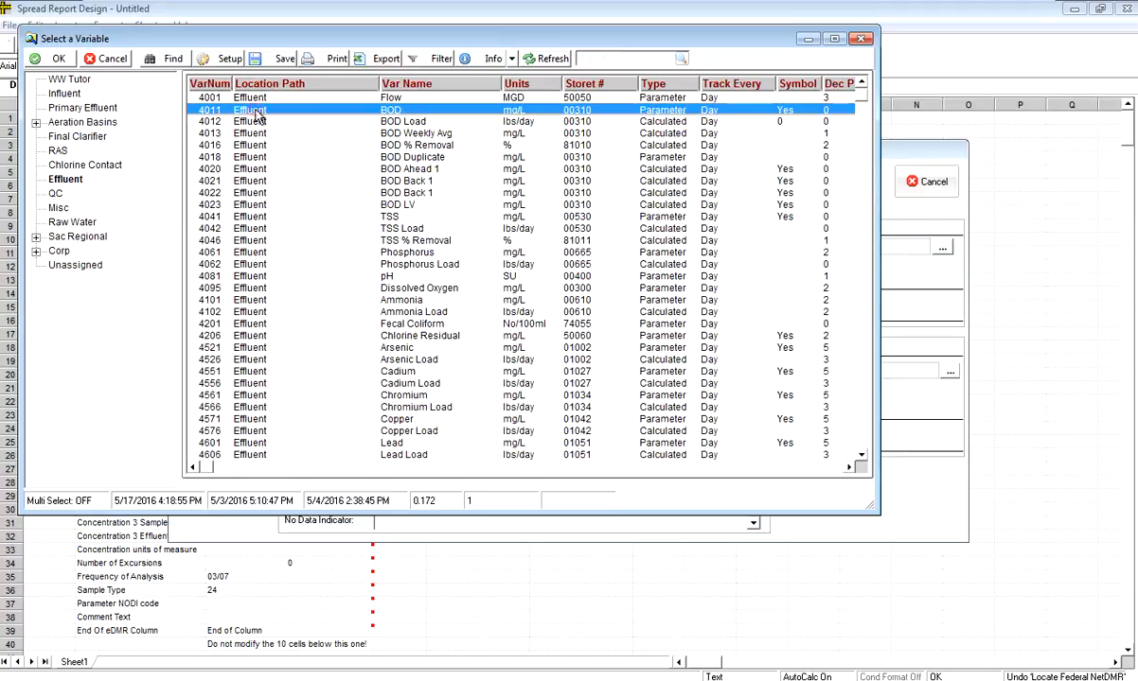
double_click(236, 107)
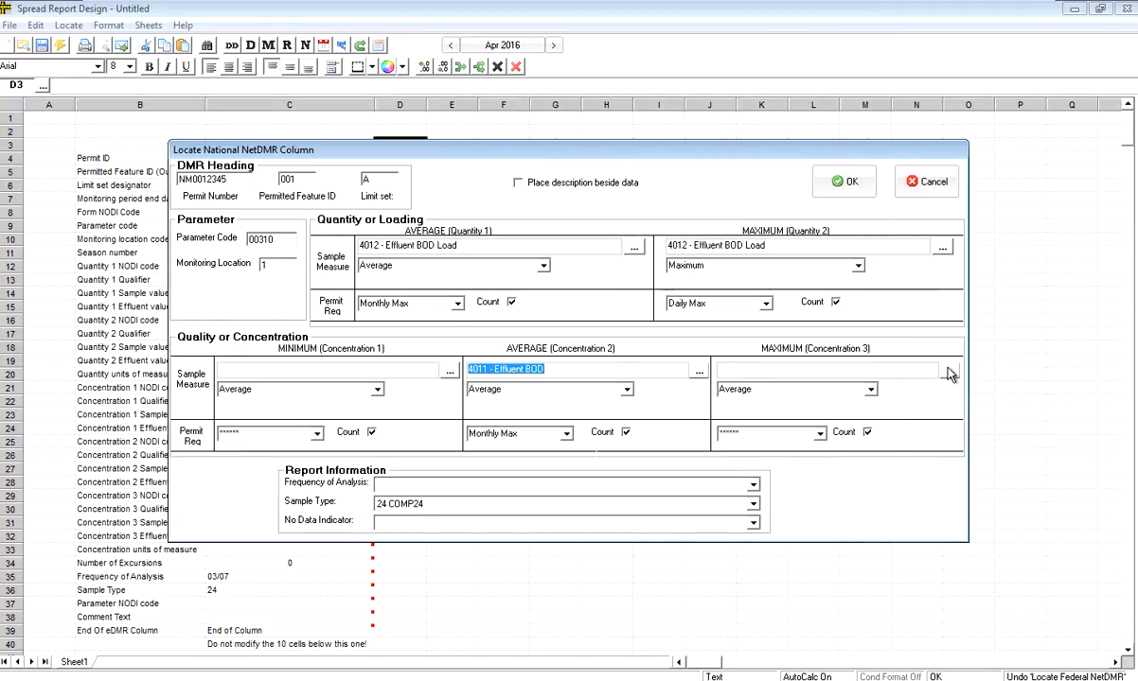
click(950, 373)
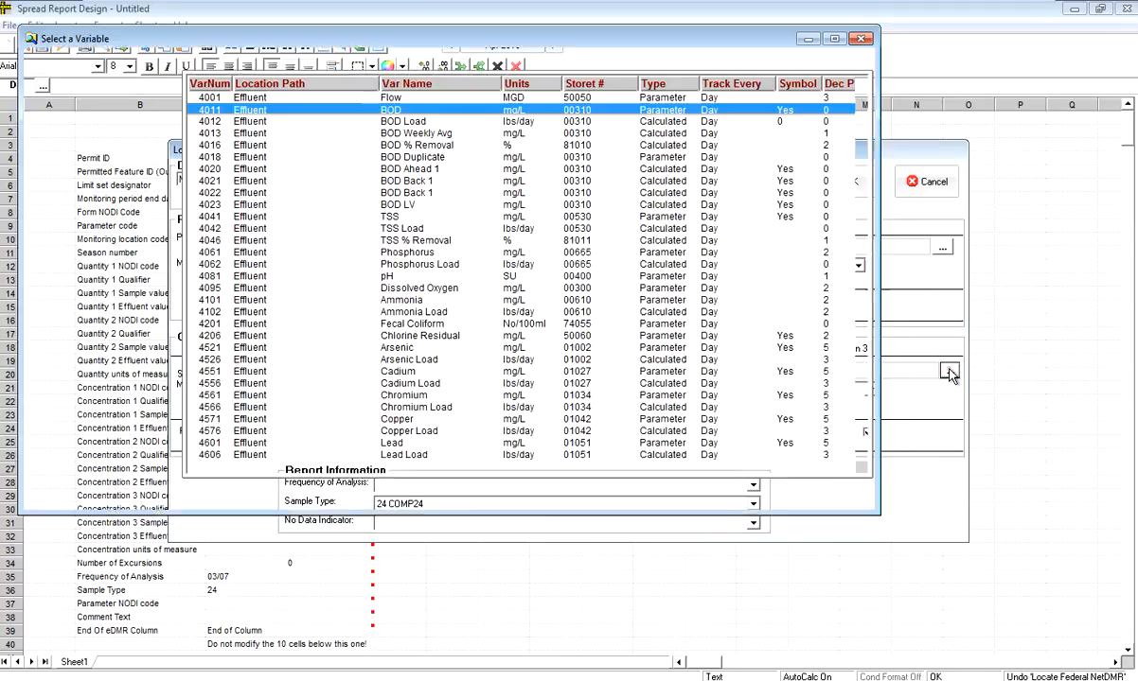
double_click(313, 111)
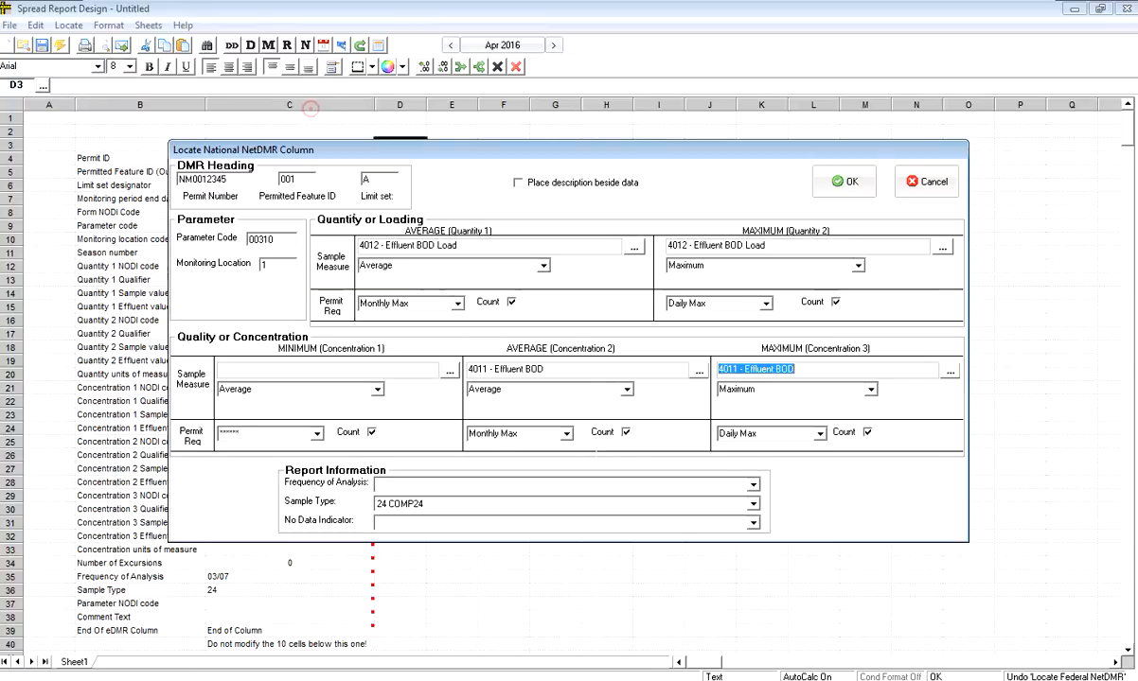
Step: Set the frequency of analysis to 03/07 Three Per Week and insert the effluent BOD column at D3
click(408, 488)
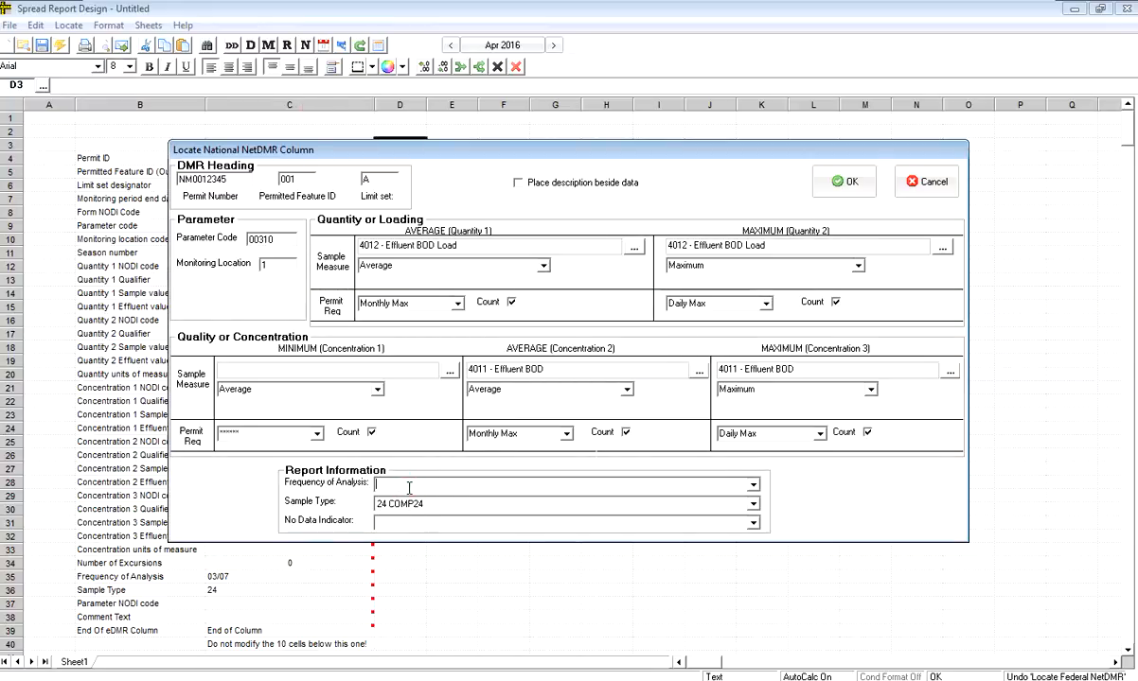
click(755, 488)
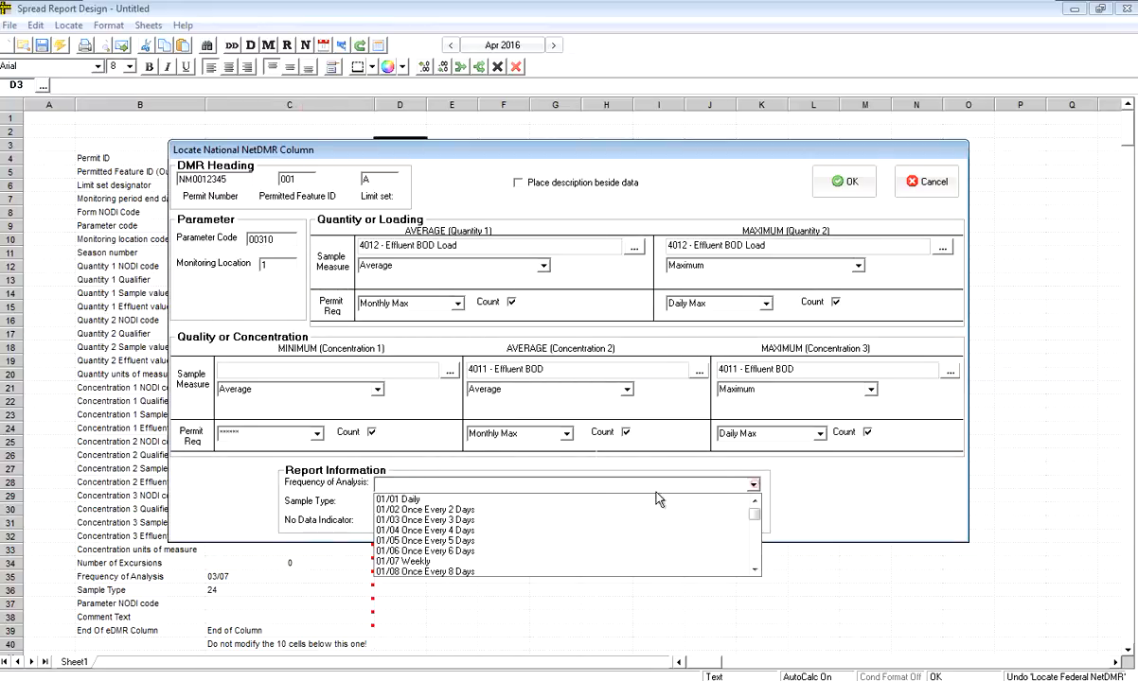
click(499, 484)
text(03/07)
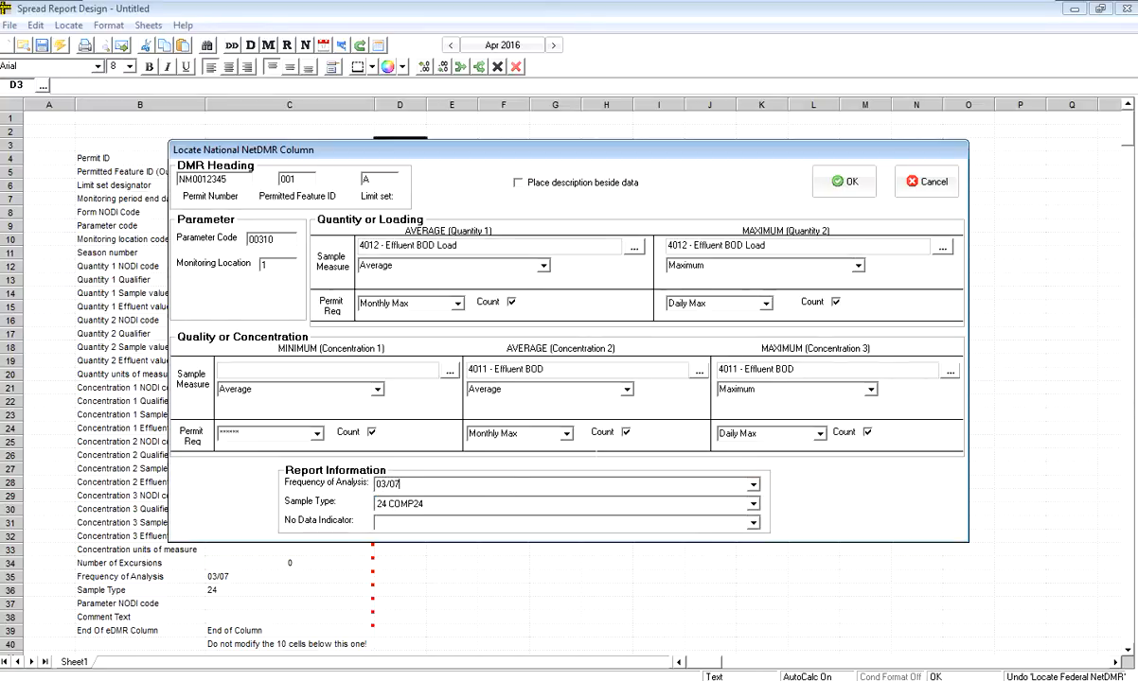
click(754, 484)
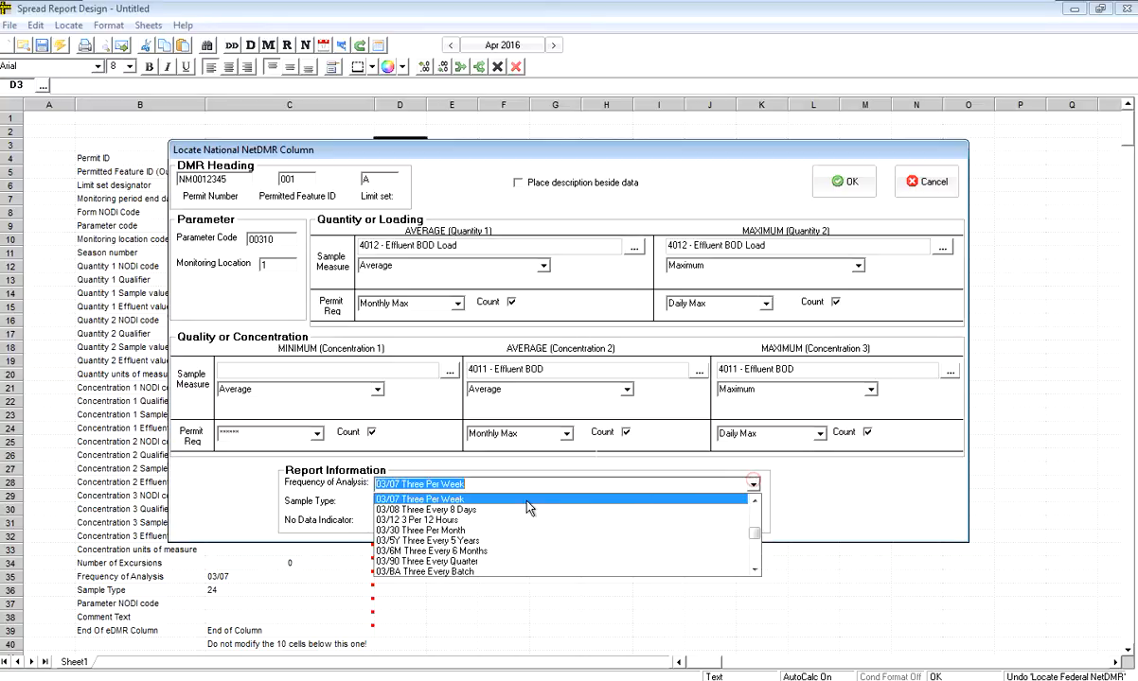
click(515, 506)
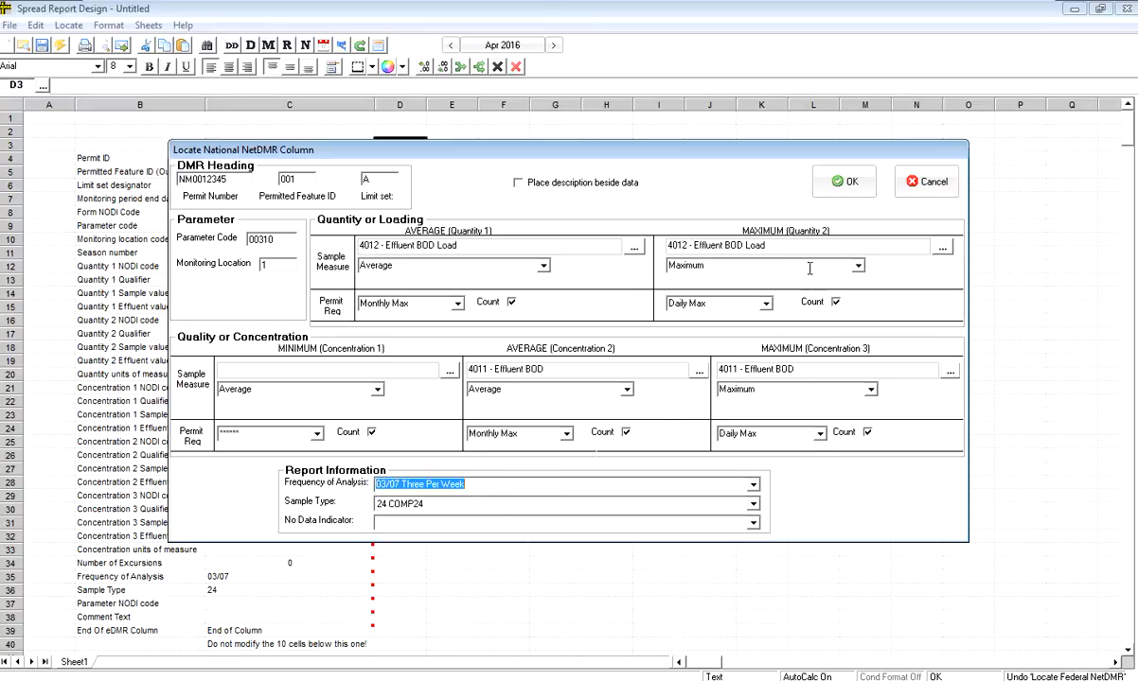
click(822, 194)
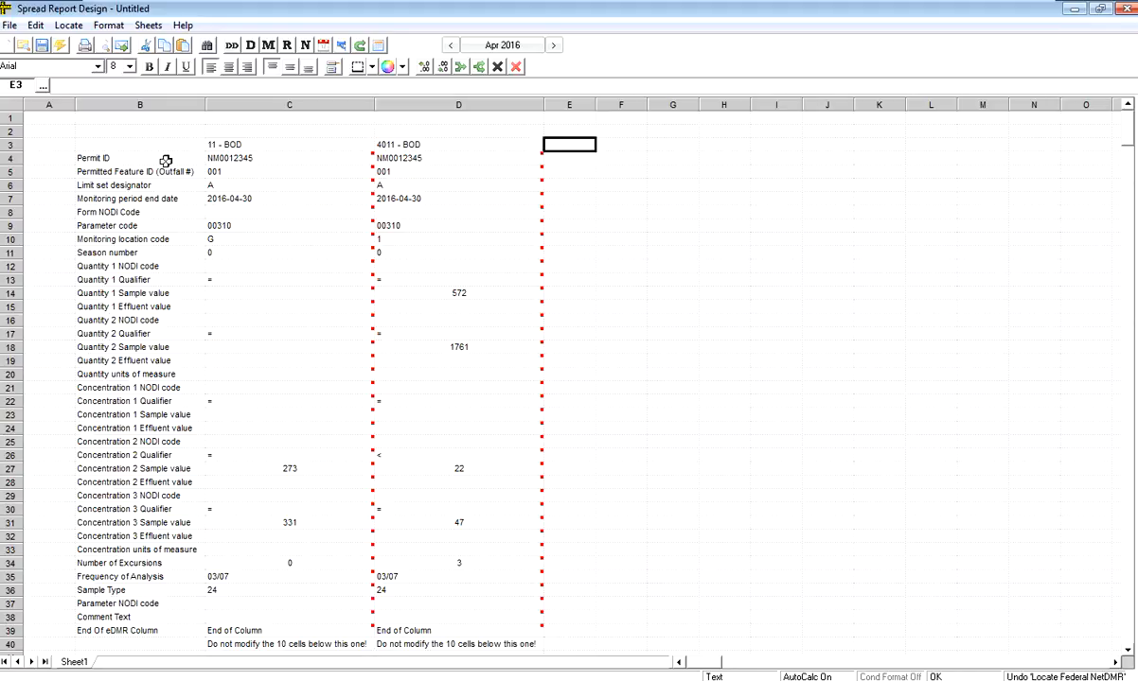
Step: Start a National NetDMR column at E3 with parameter code 00400, monitoring location 1 and Effluent pH (4081) as minimum (Concentration 1) and maximum (Concentration 3)
click(339, 45)
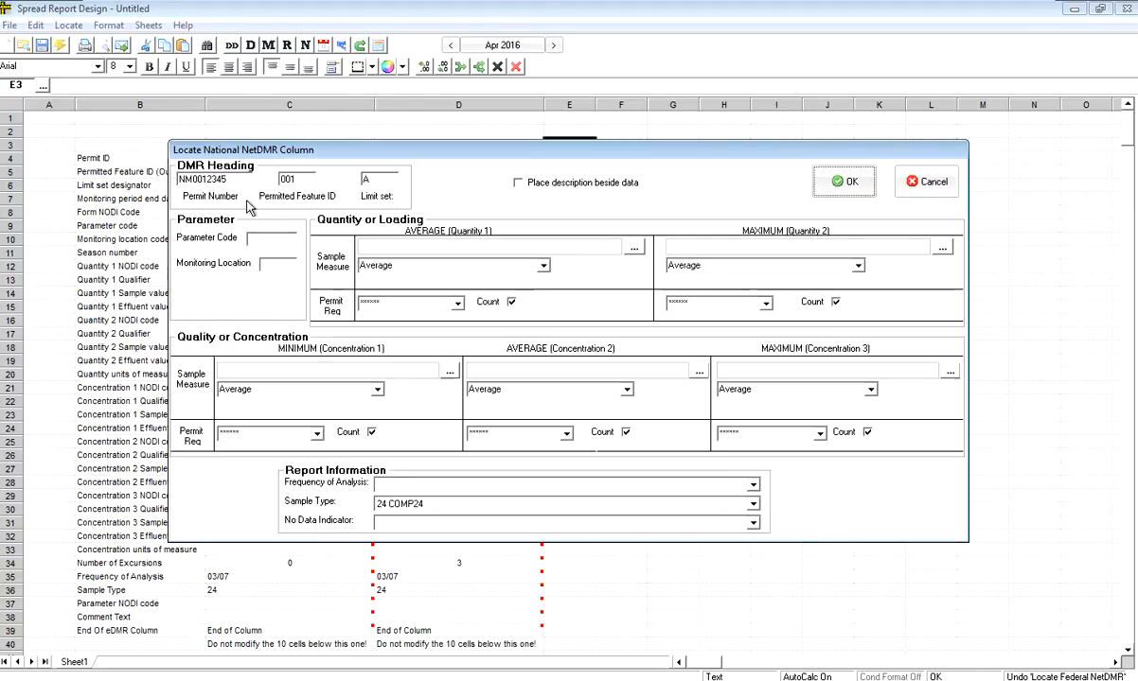
click(258, 240)
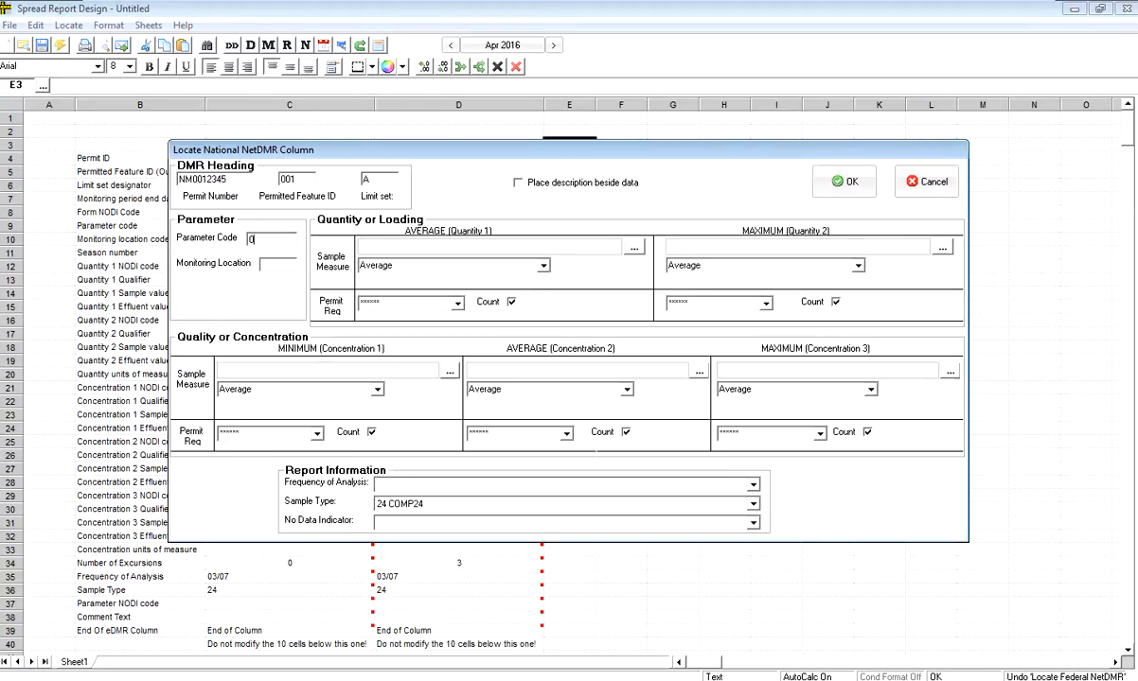
text(00400)
click(449, 372)
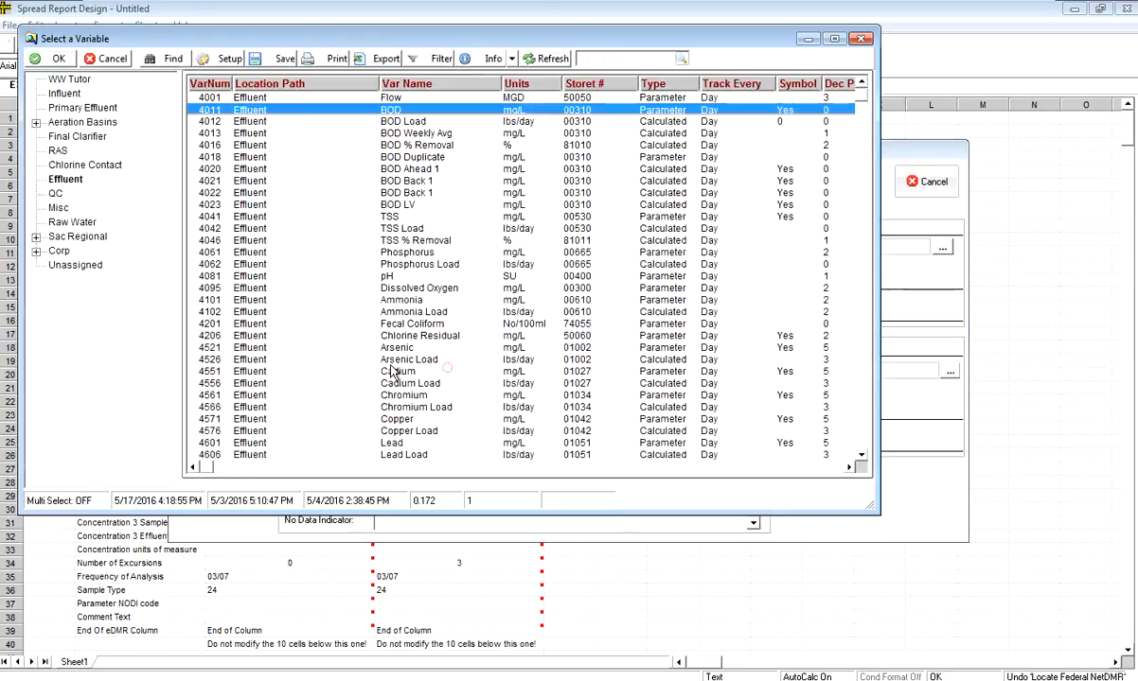
double_click(383, 276)
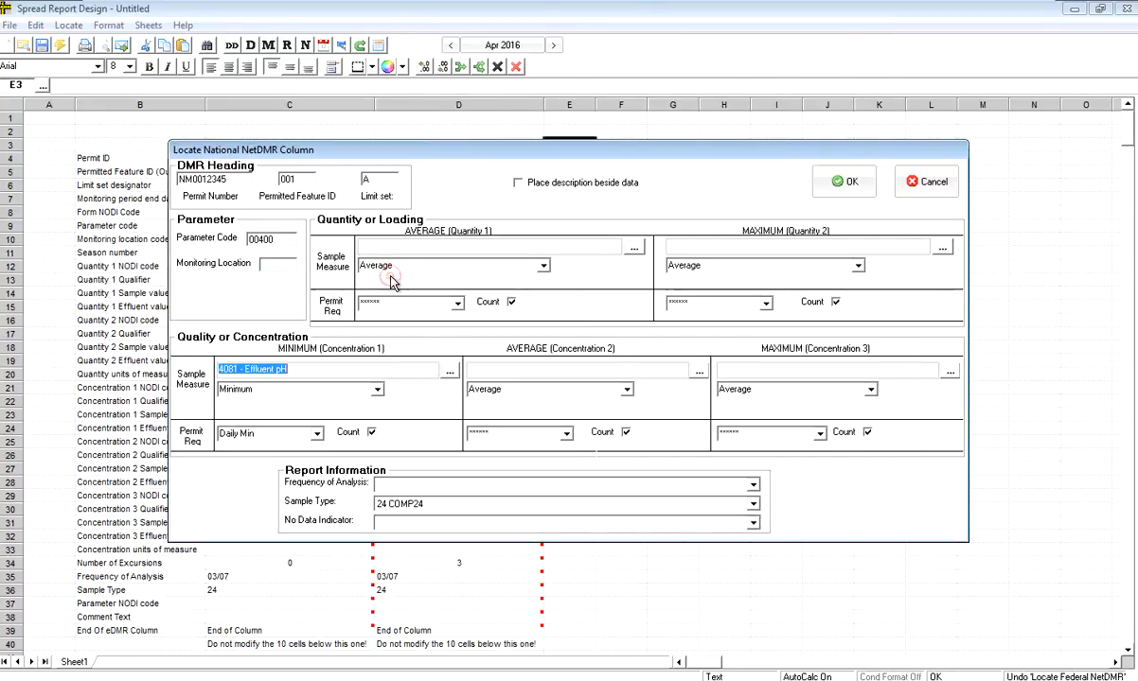
click(271, 263)
text(1)
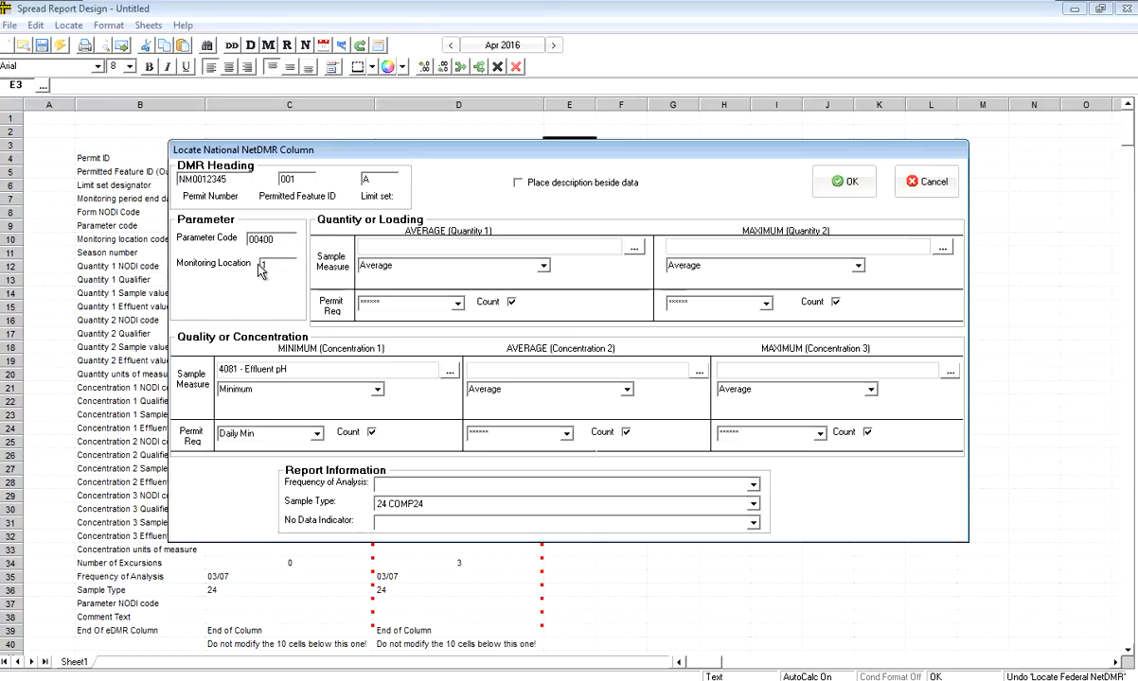
click(947, 373)
double_click(293, 281)
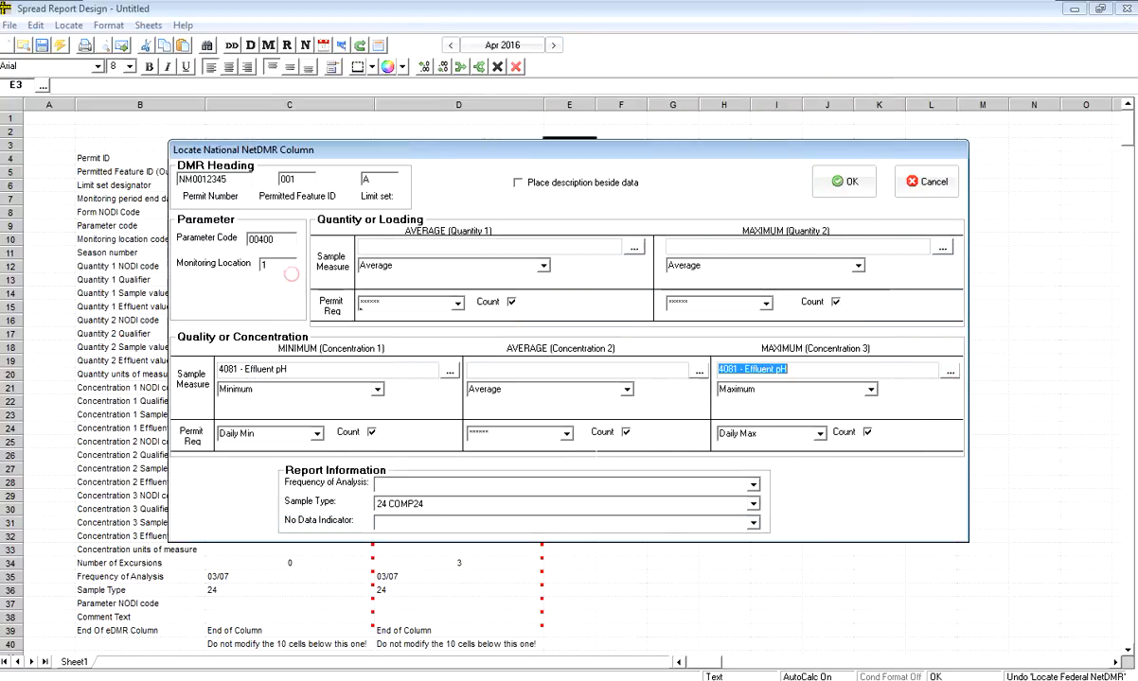
Step: Set the pH column's frequency of analysis to 01/01 Daily and insert the column
click(752, 486)
click(494, 495)
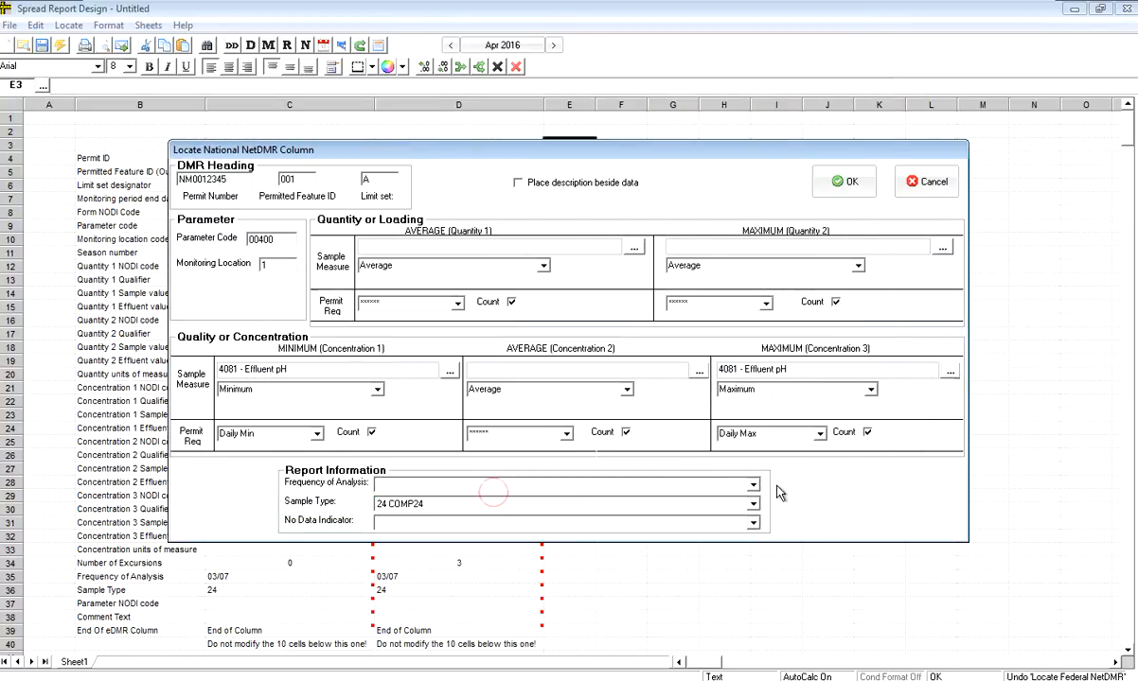
click(752, 485)
click(490, 502)
click(844, 183)
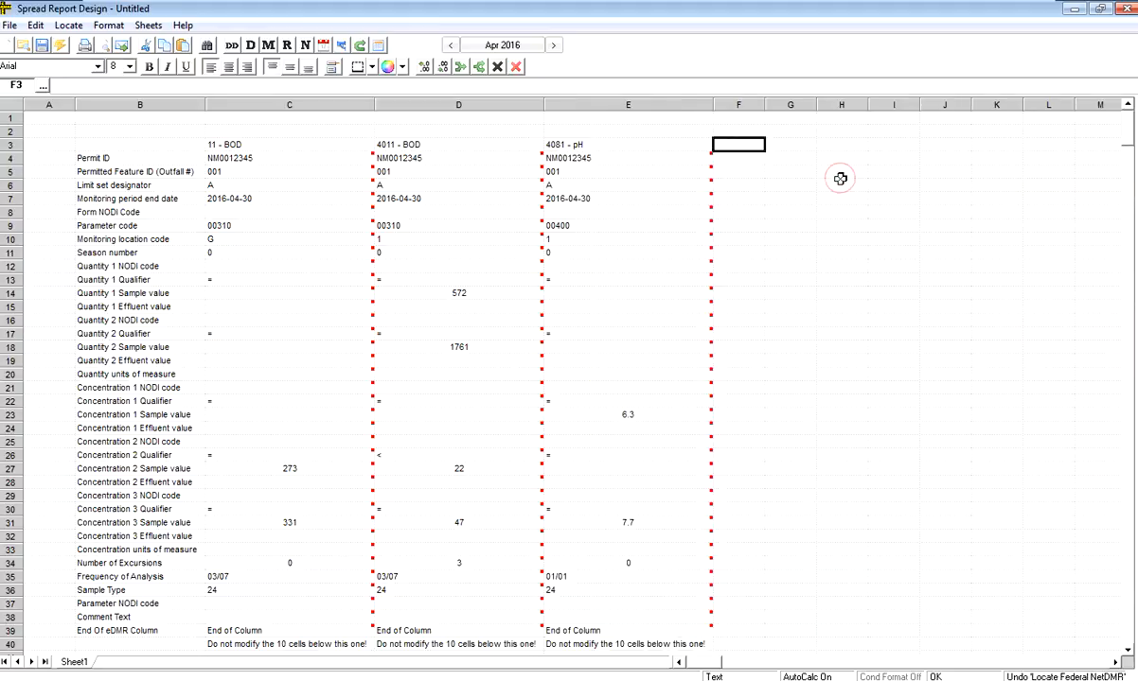
Step: Start a National NetDMR column at F3 with parameter code 00530 and monitoring location 1
click(361, 48)
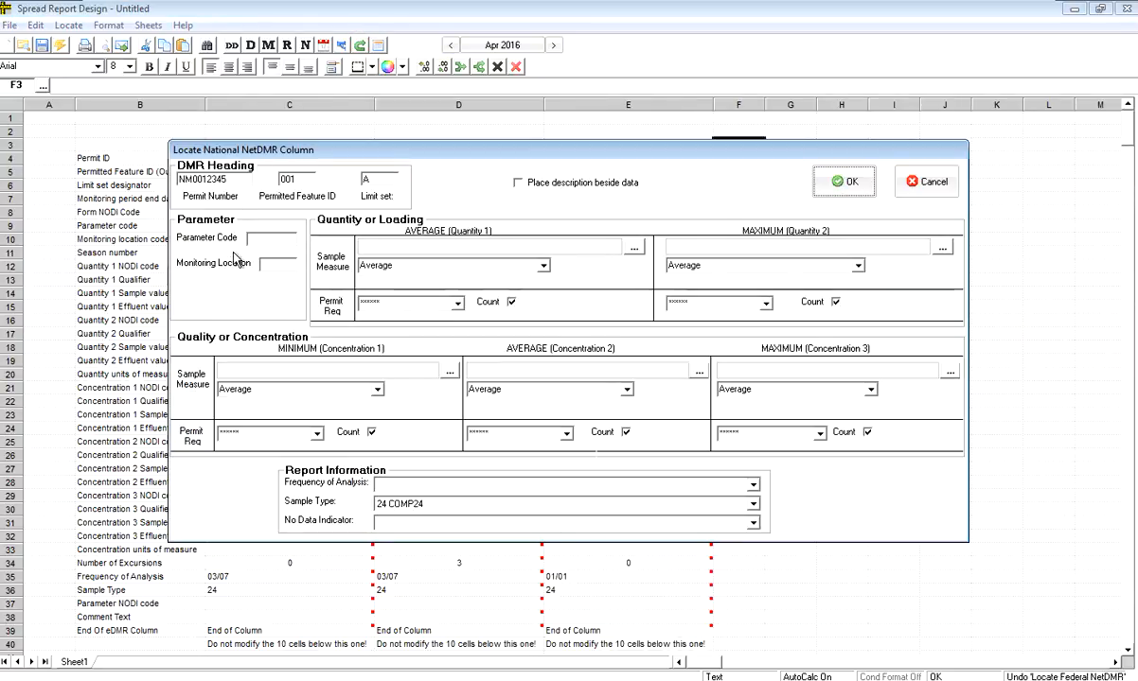
click(276, 244)
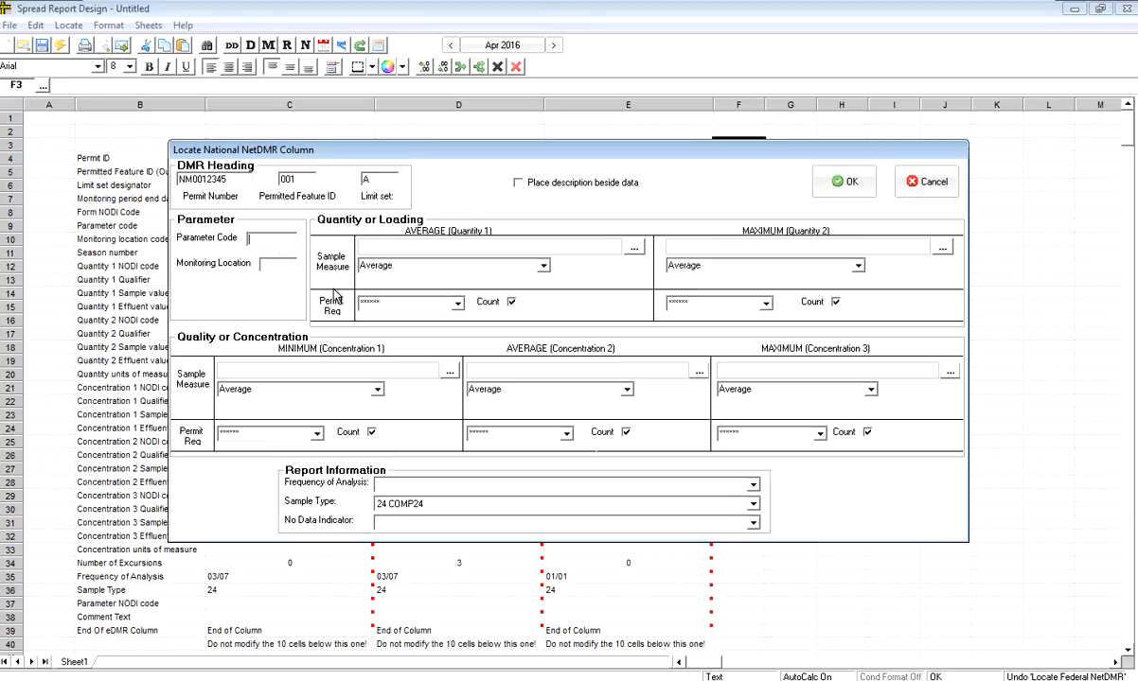
text(00530)
key(Tab)
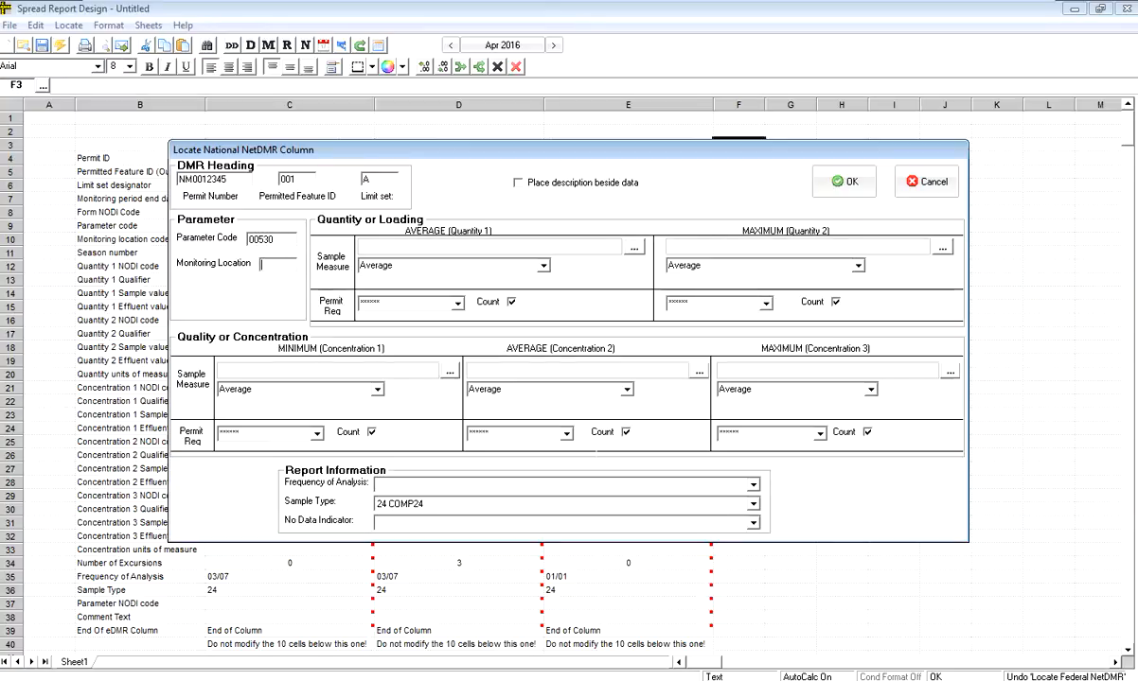
Step: Assign the Effluent TSS Load variable (4042) to both the average (Quantity 1) and maximum (Quantity 2) sample measures
click(633, 249)
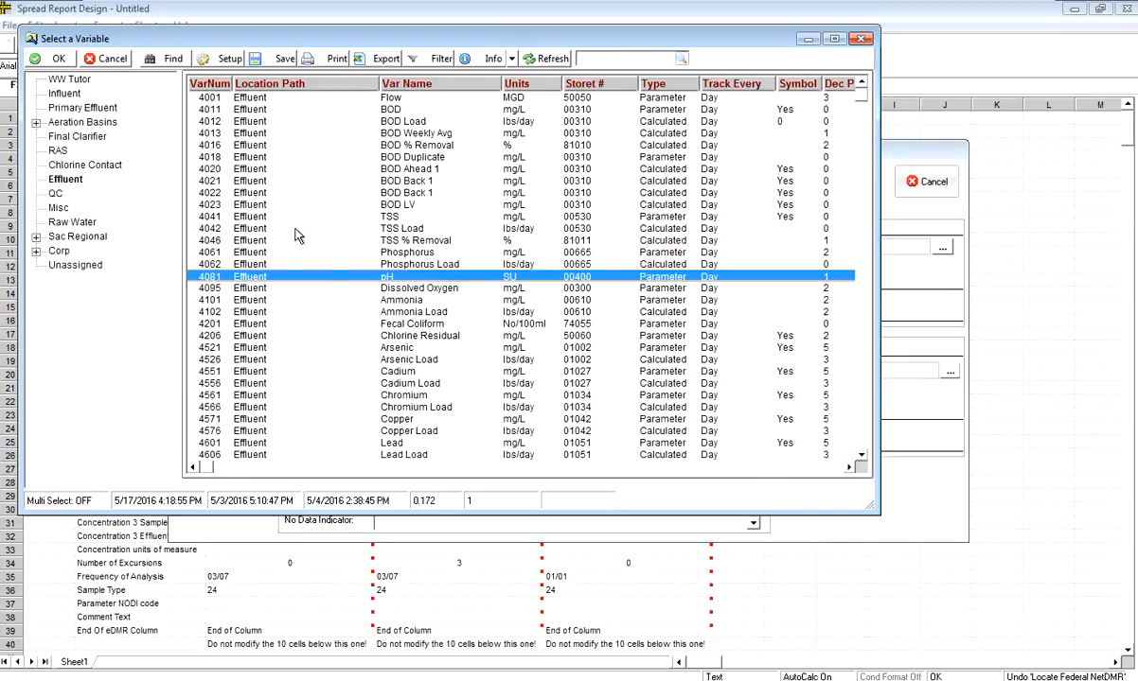
double_click(361, 230)
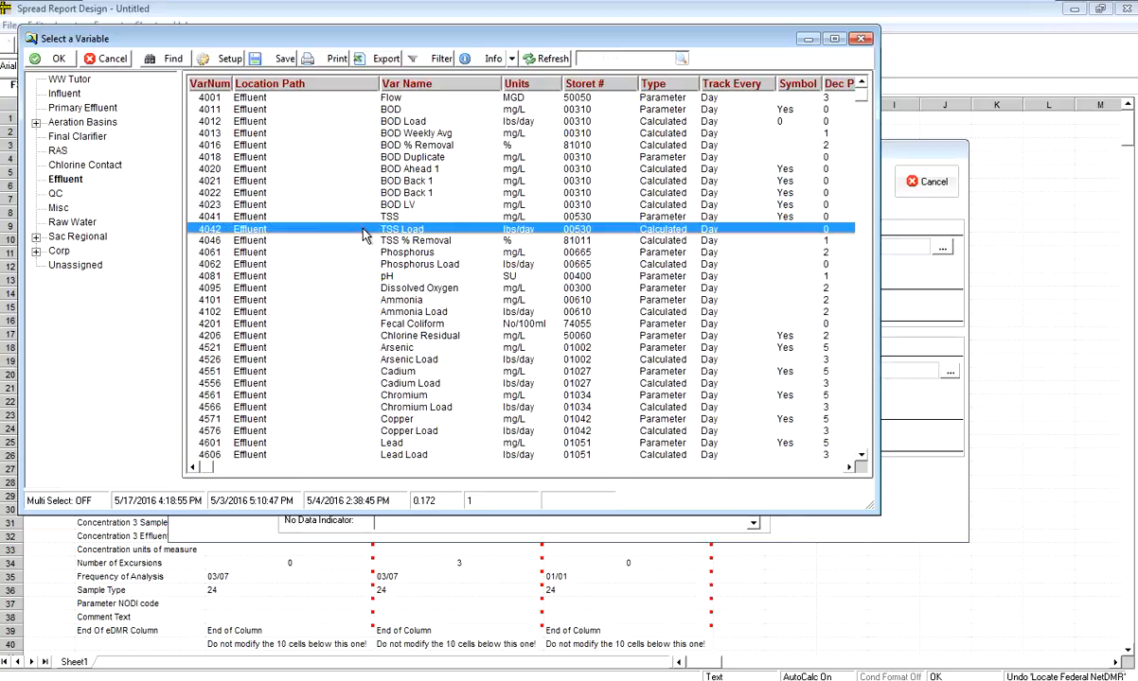
click(942, 248)
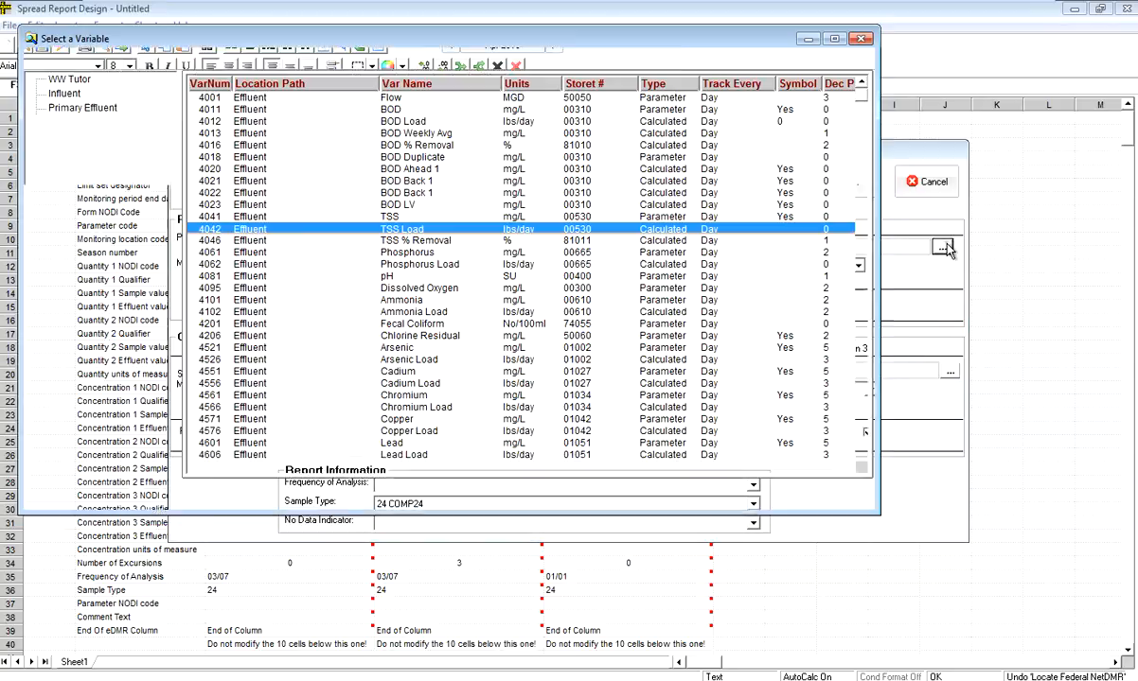
double_click(283, 230)
Step: Assign the Effluent TSS variable (4041) to both the average (Concentration 2) and maximum (Concentration 3) sample measures
click(698, 372)
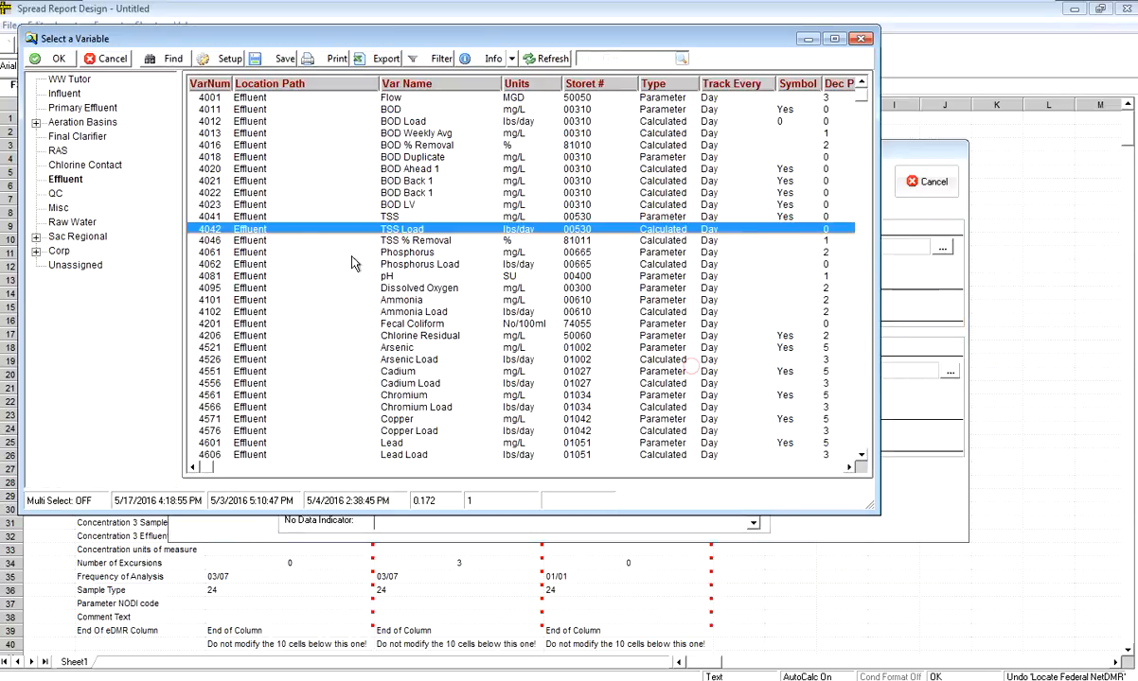
double_click(257, 214)
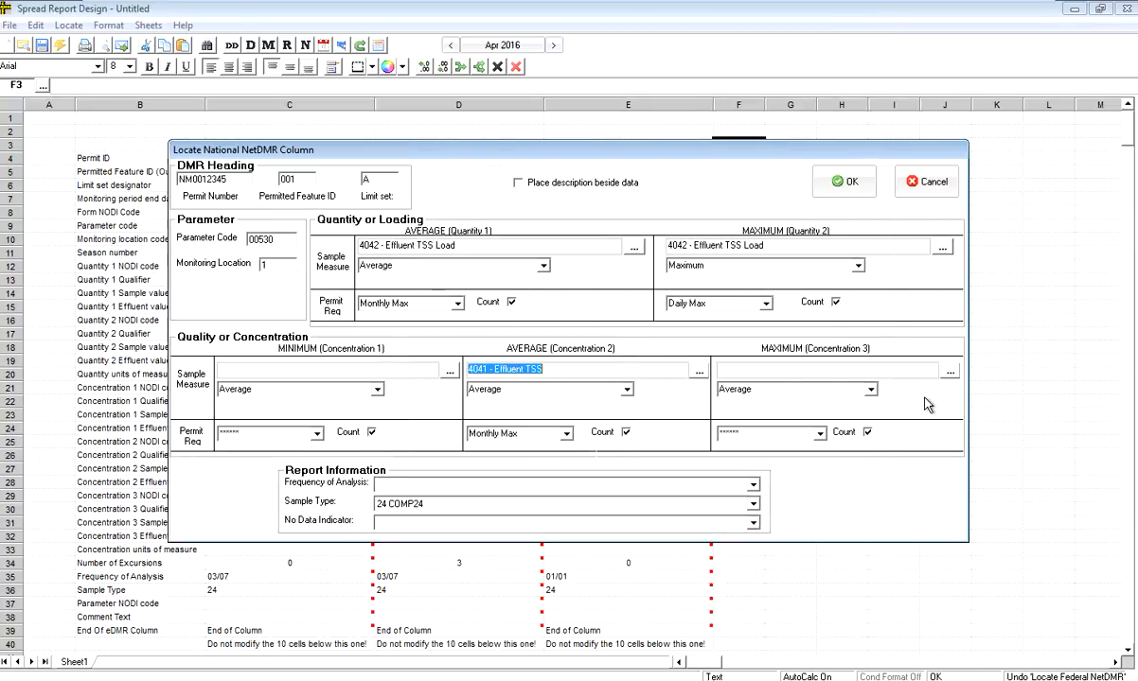
click(949, 372)
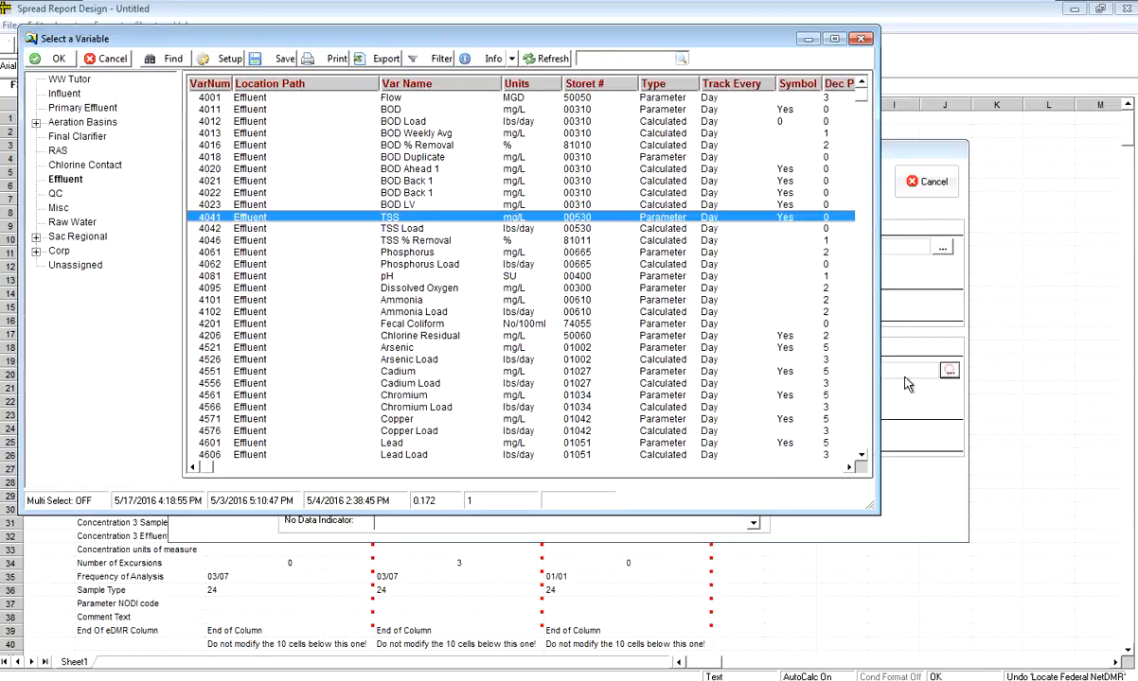
double_click(246, 220)
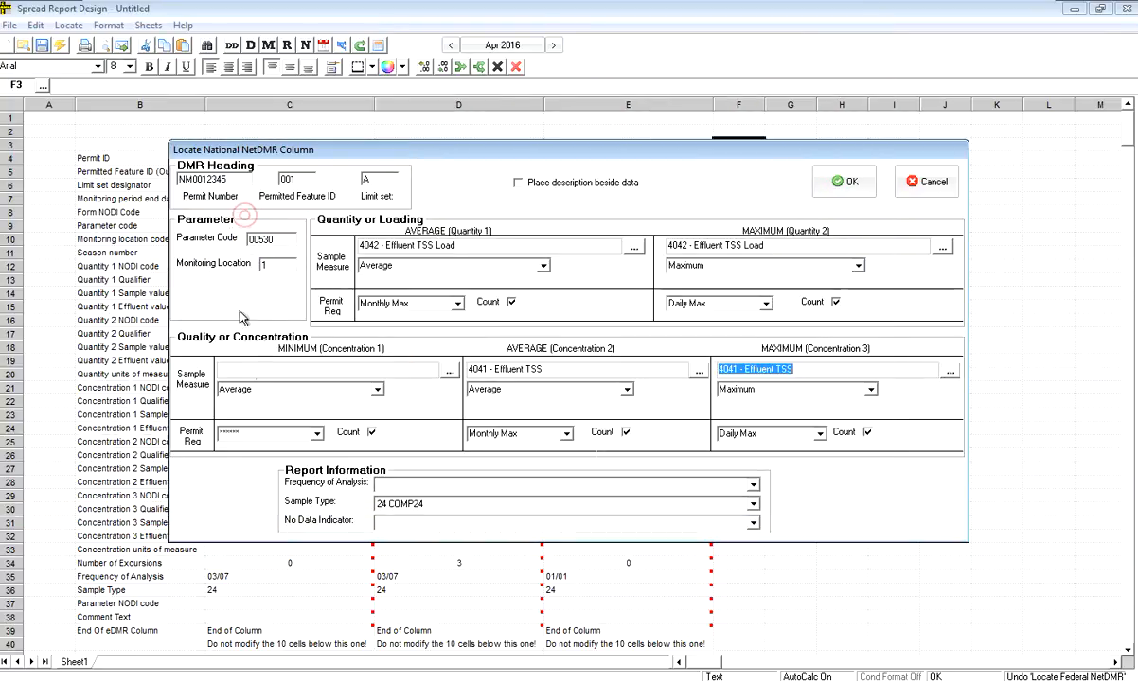
Step: Set the TSS column's frequency of analysis to 03/07 Three Per Week and insert the column
click(754, 486)
text(0)
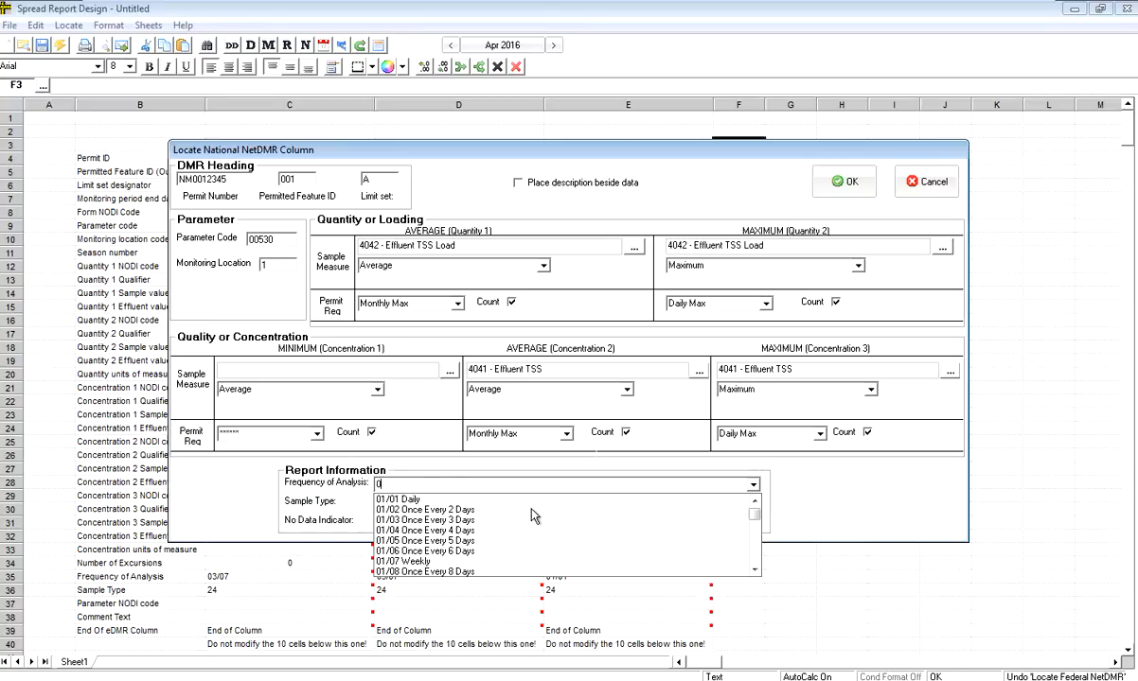
text(3)
click(498, 503)
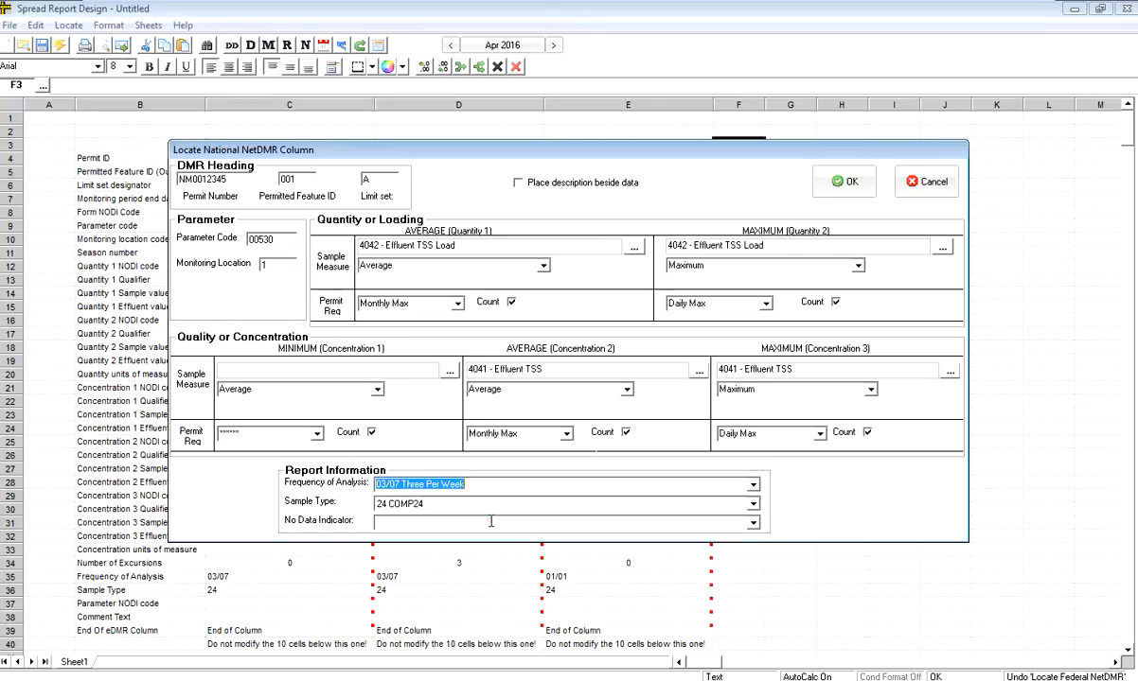
click(838, 182)
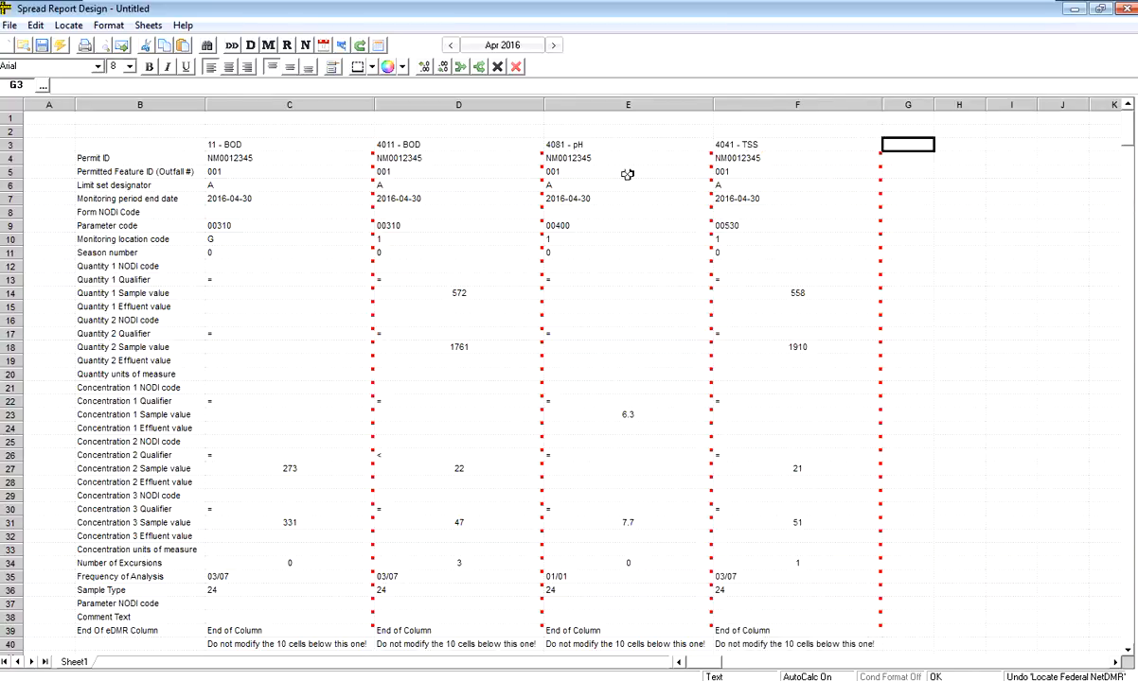
Step: Start a National NetDMR column at G3 with parameter code 50050 and monitoring location 1
click(360, 46)
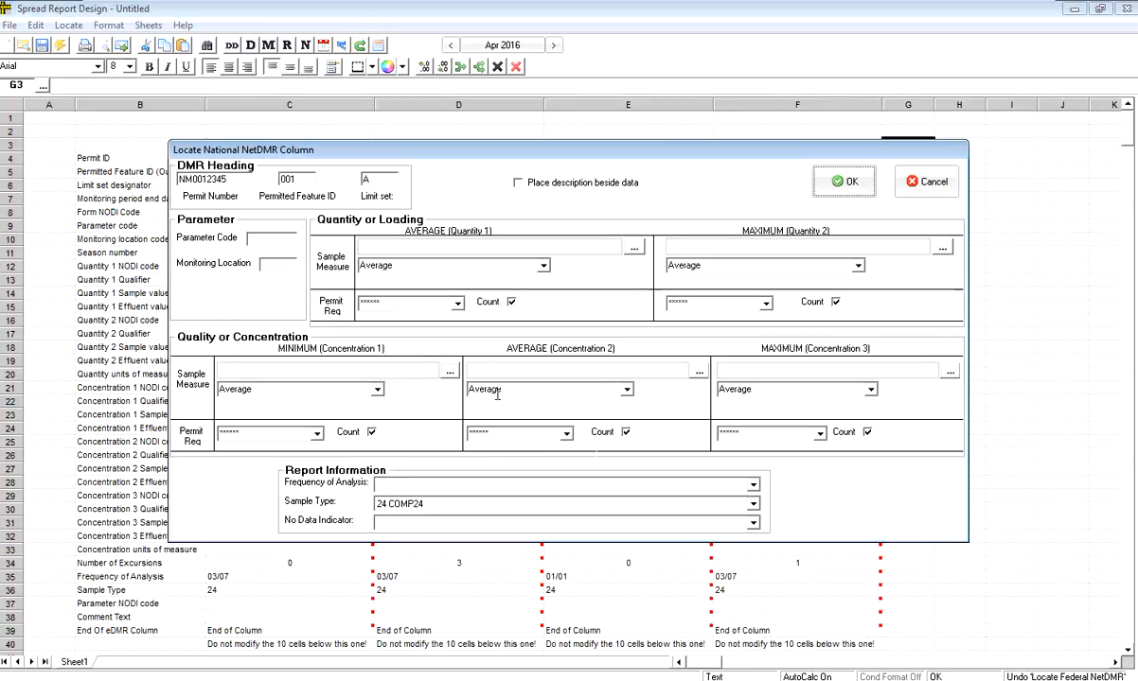
click(256, 239)
text(50050)
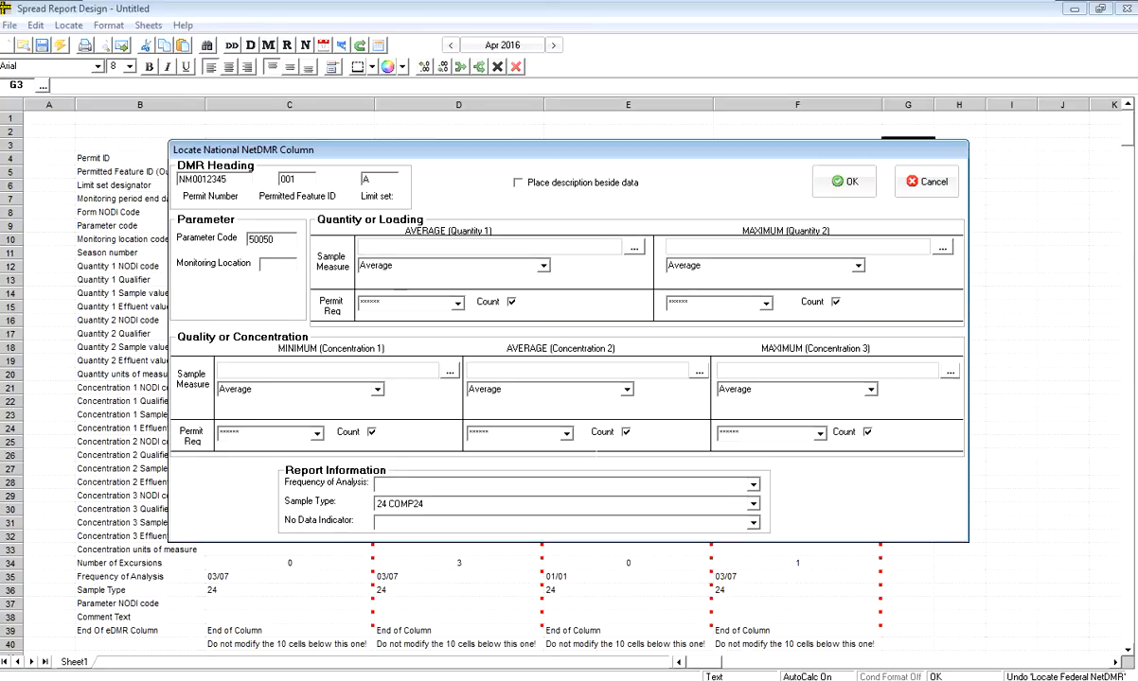
text(1)
Step: Assign the Effluent Flow variable (4001) to both the average (Quantity 1) and maximum (Quantity 2) sample measures
click(632, 248)
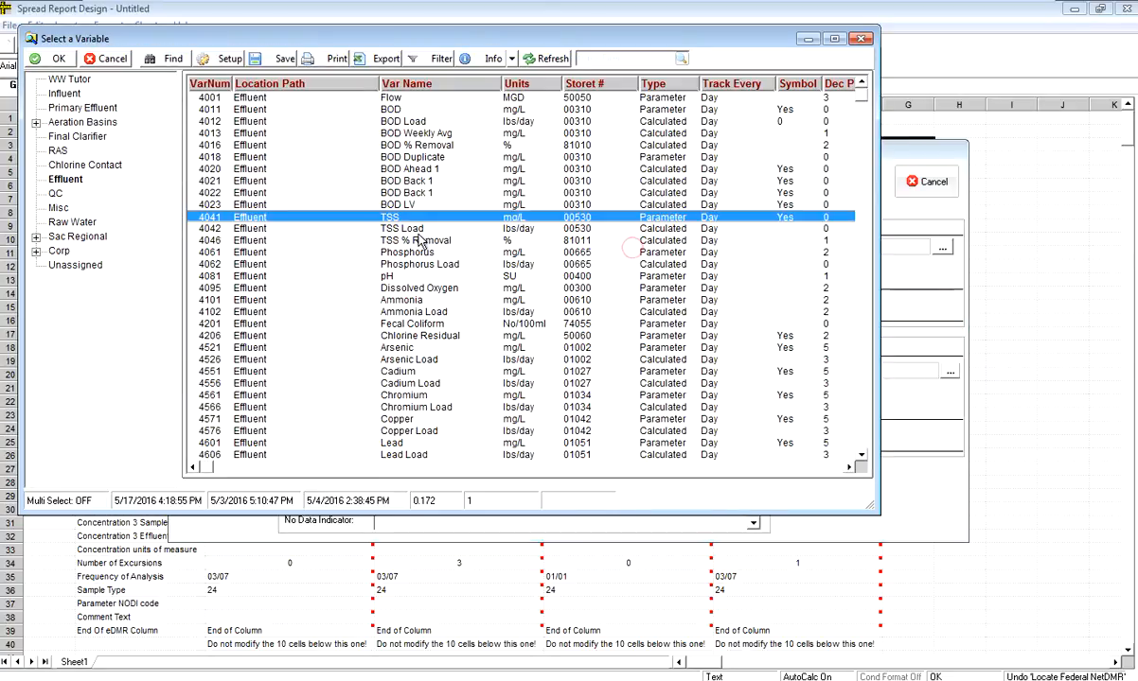
double_click(271, 95)
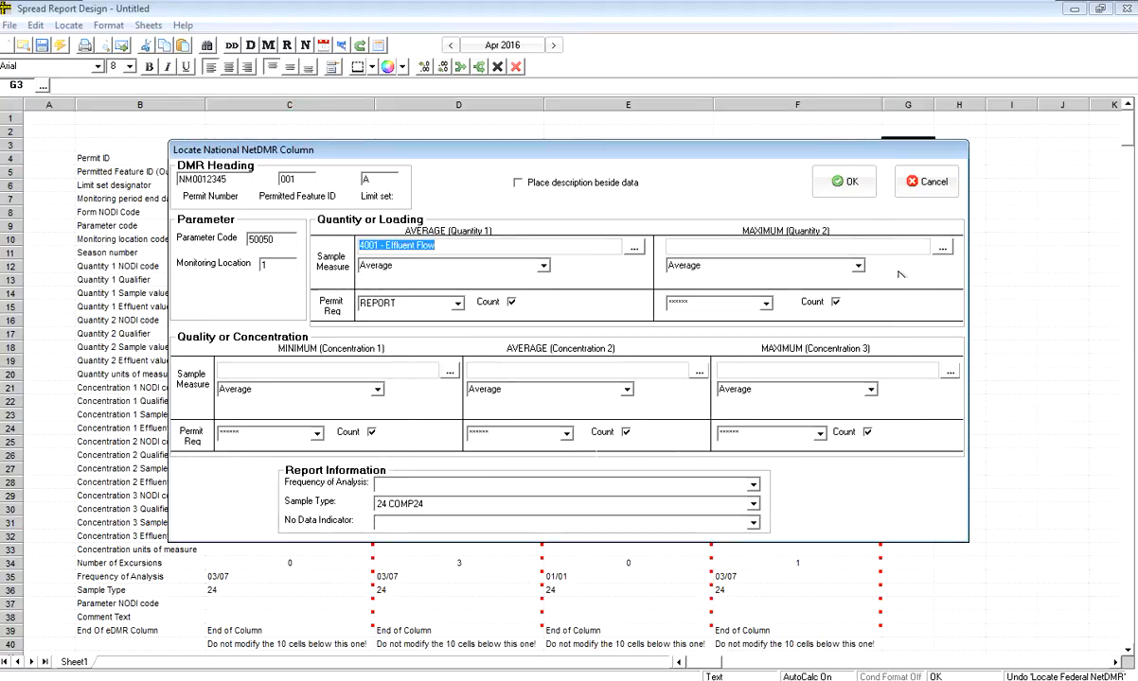
click(942, 247)
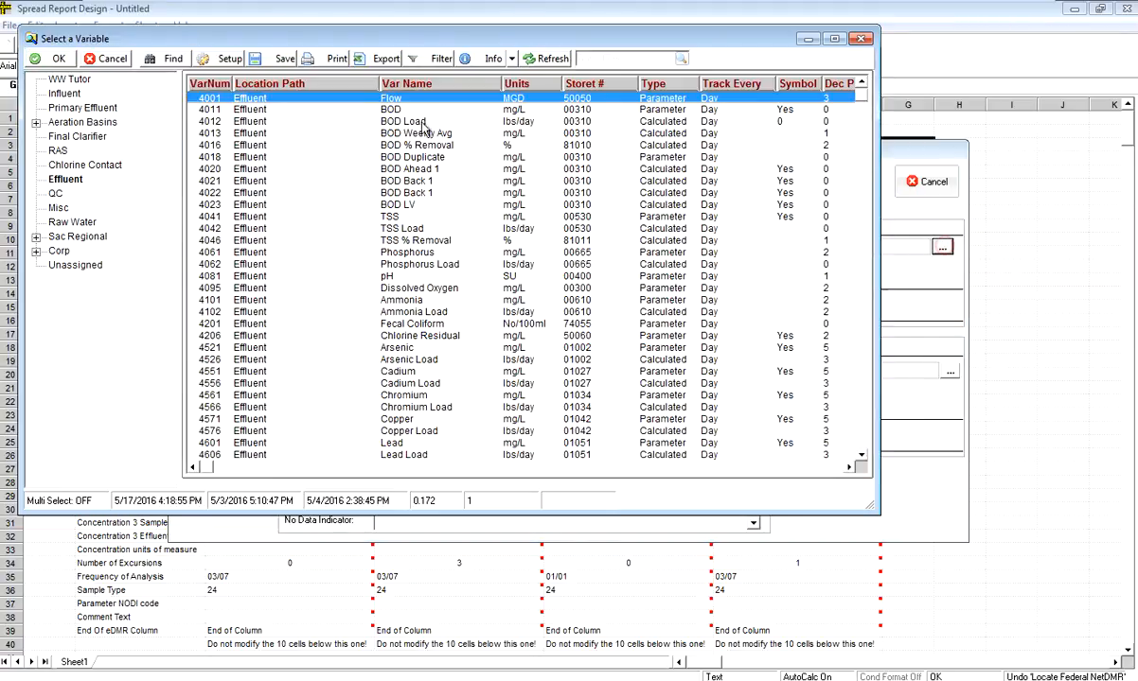
double_click(322, 98)
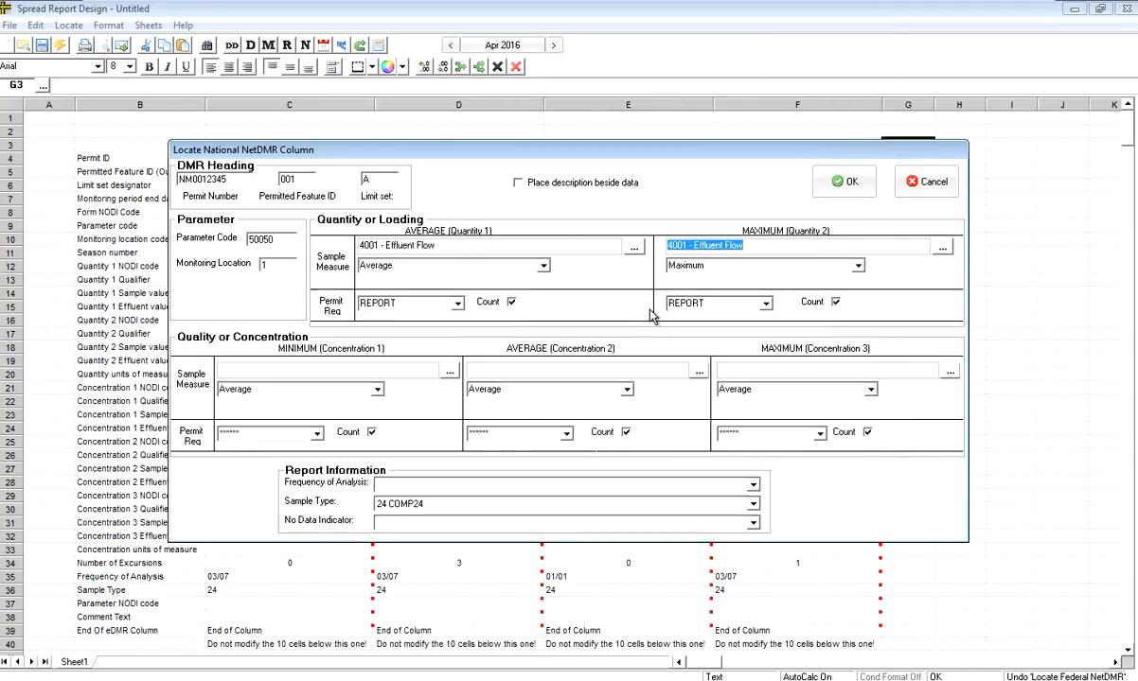
Step: Set the flow column's frequency of analysis to 01/01 Daily and insert the column
click(752, 484)
text(c)
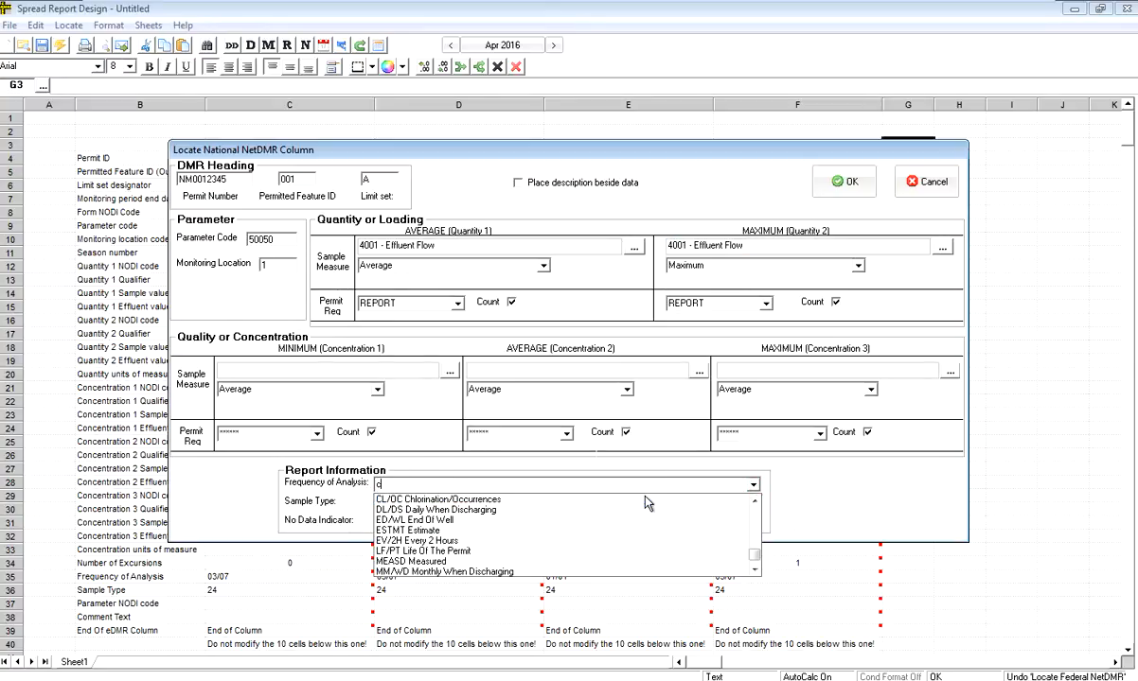
text(ont)
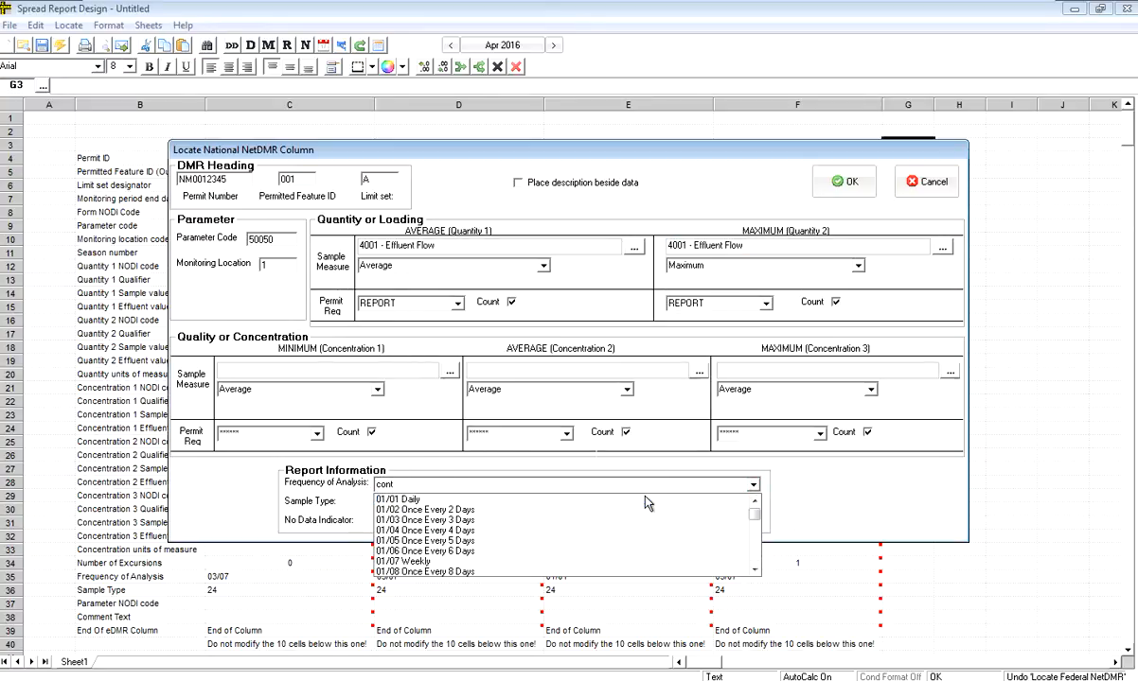
click(426, 503)
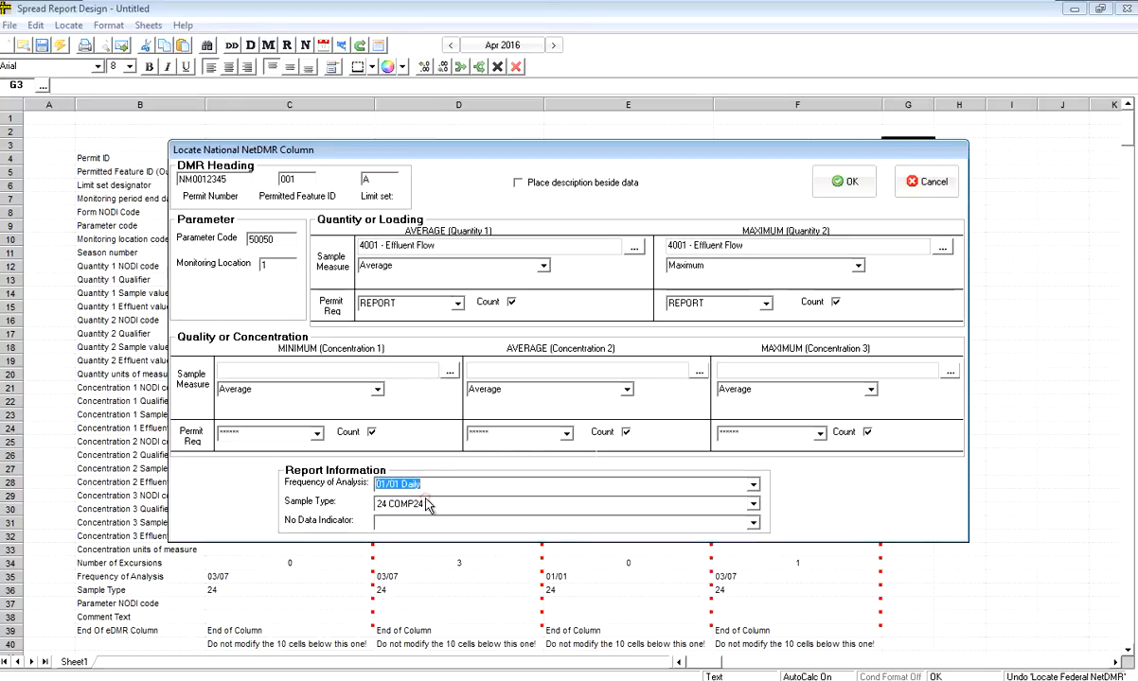
click(849, 183)
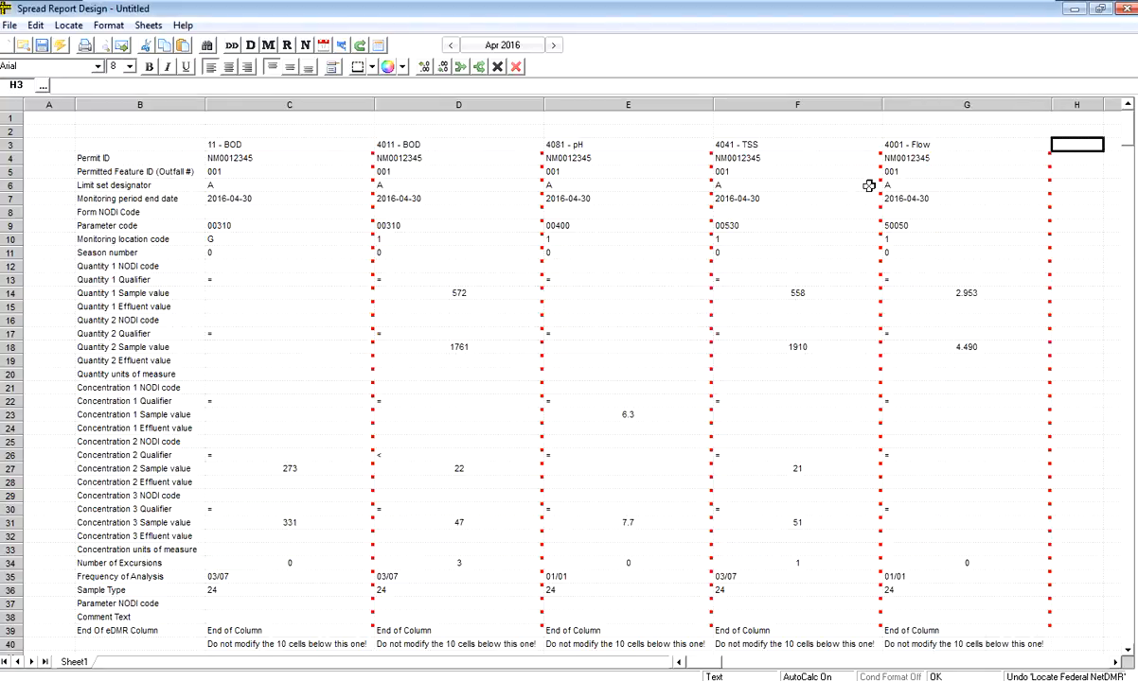
Step: Start a National NetDMR column at H3 with Effluent Fecal Coliform (4201) as the maximum (Concentration 3) and average (Concentration 2) sample measures
click(342, 45)
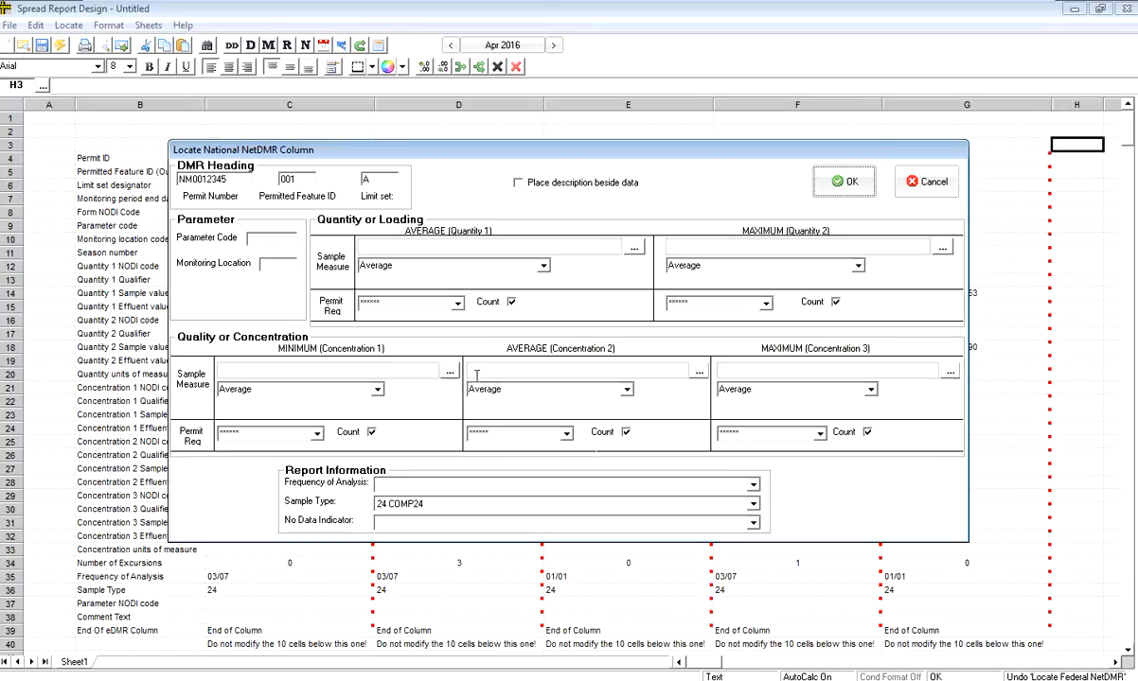
click(948, 375)
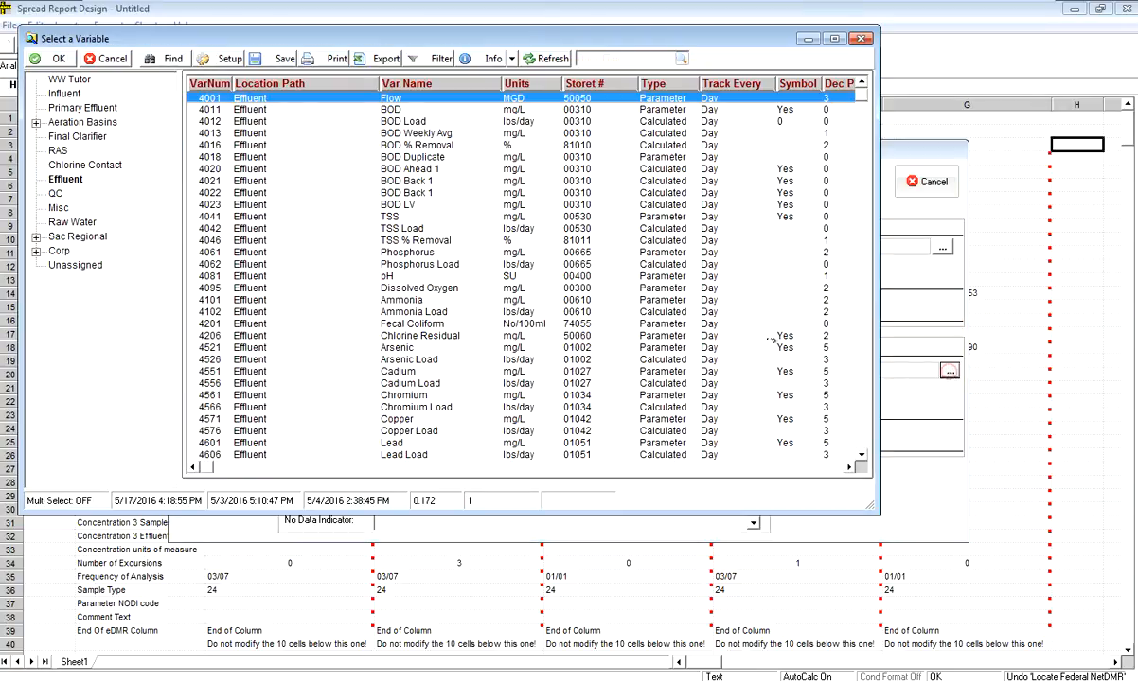
click(377, 325)
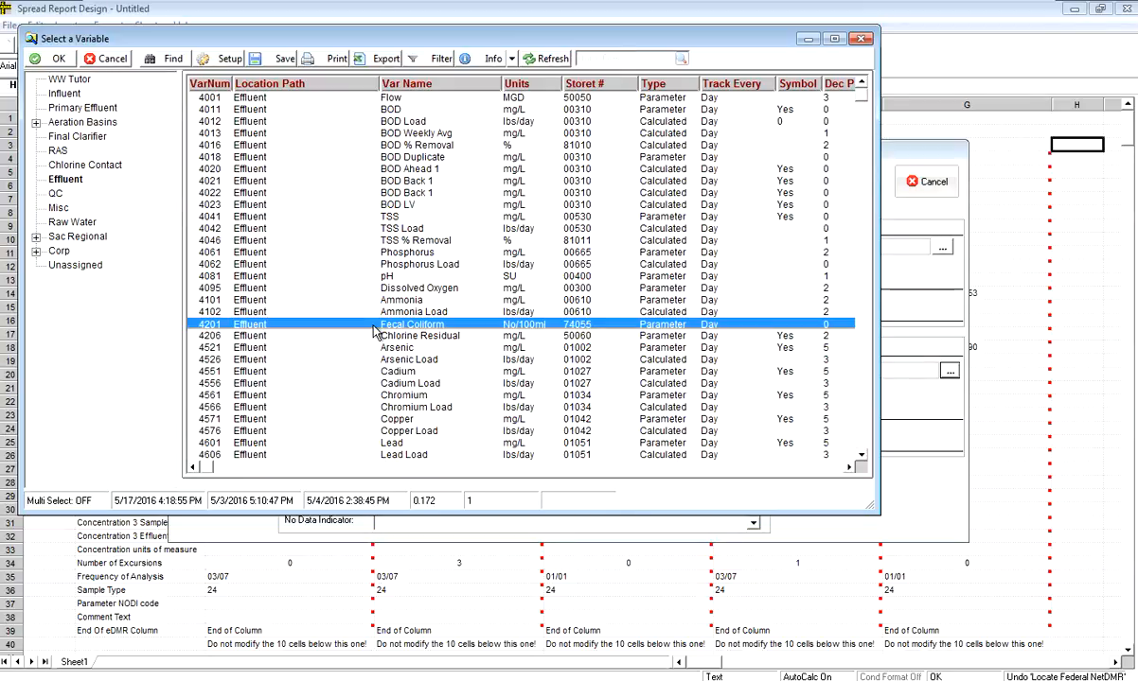
double_click(378, 324)
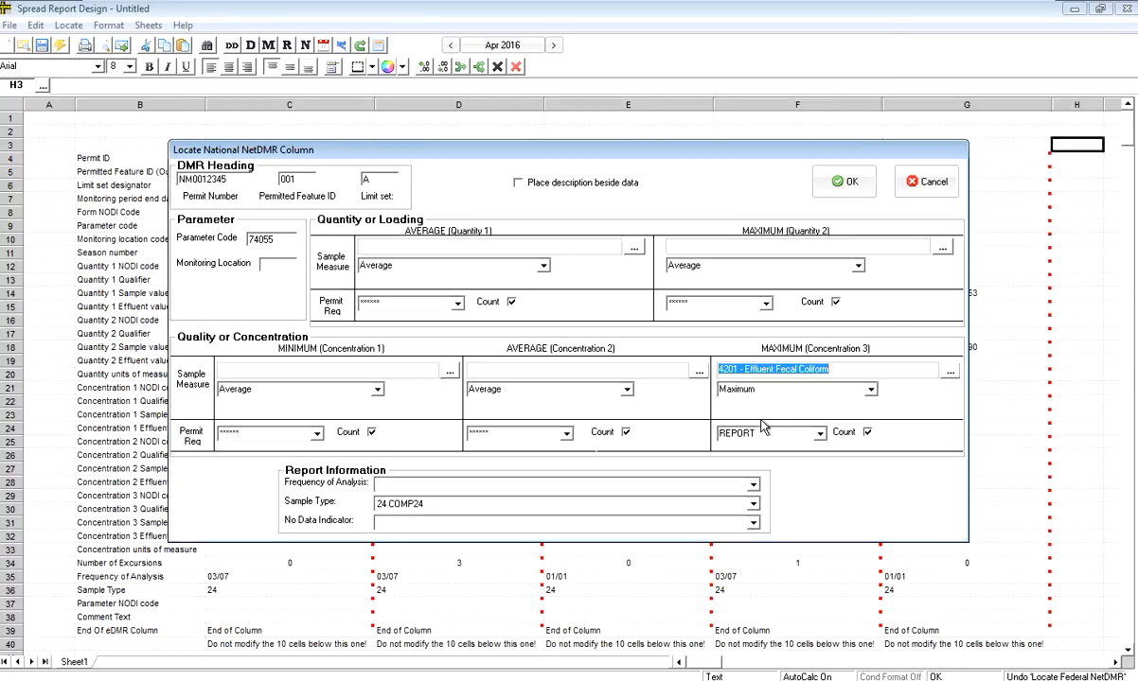
click(698, 370)
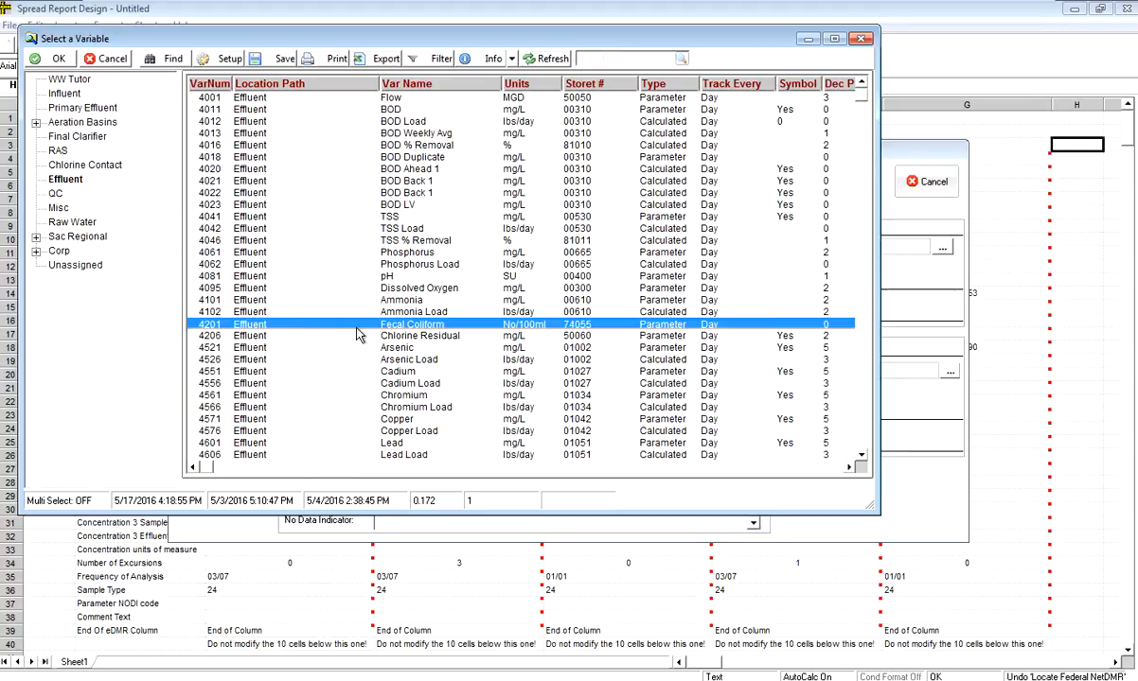
double_click(312, 324)
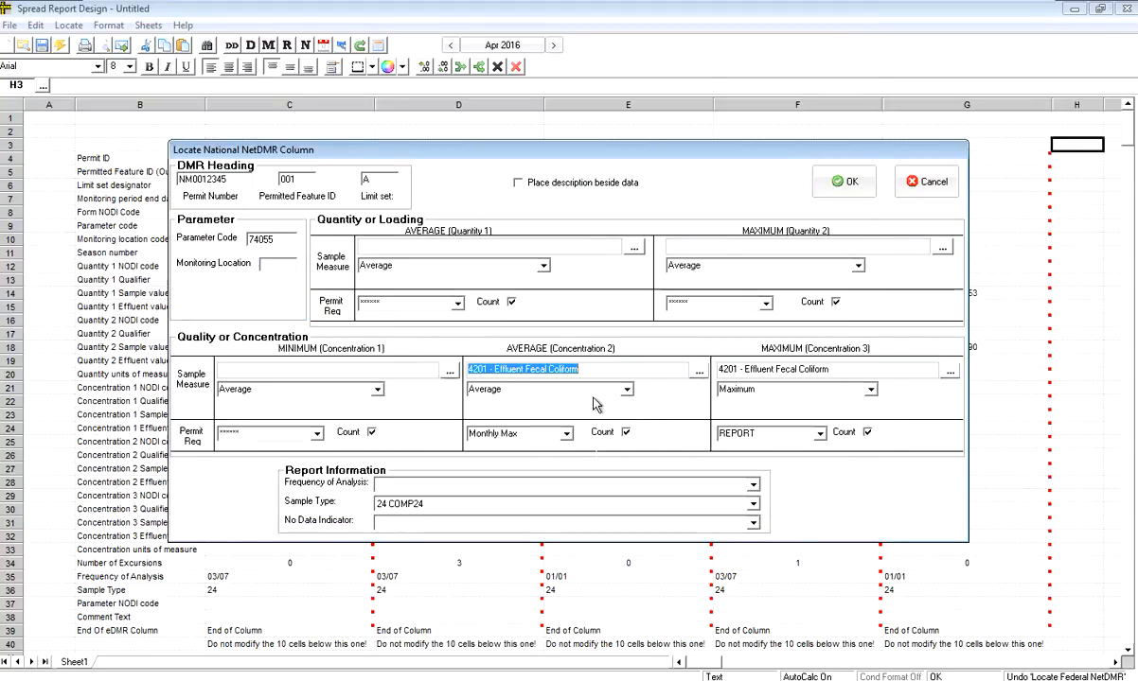
Step: Set the fecal coliform Concentration 2 statistic to Geo Mean (Convert 0 to 1) and the monitoring location to 1
click(626, 390)
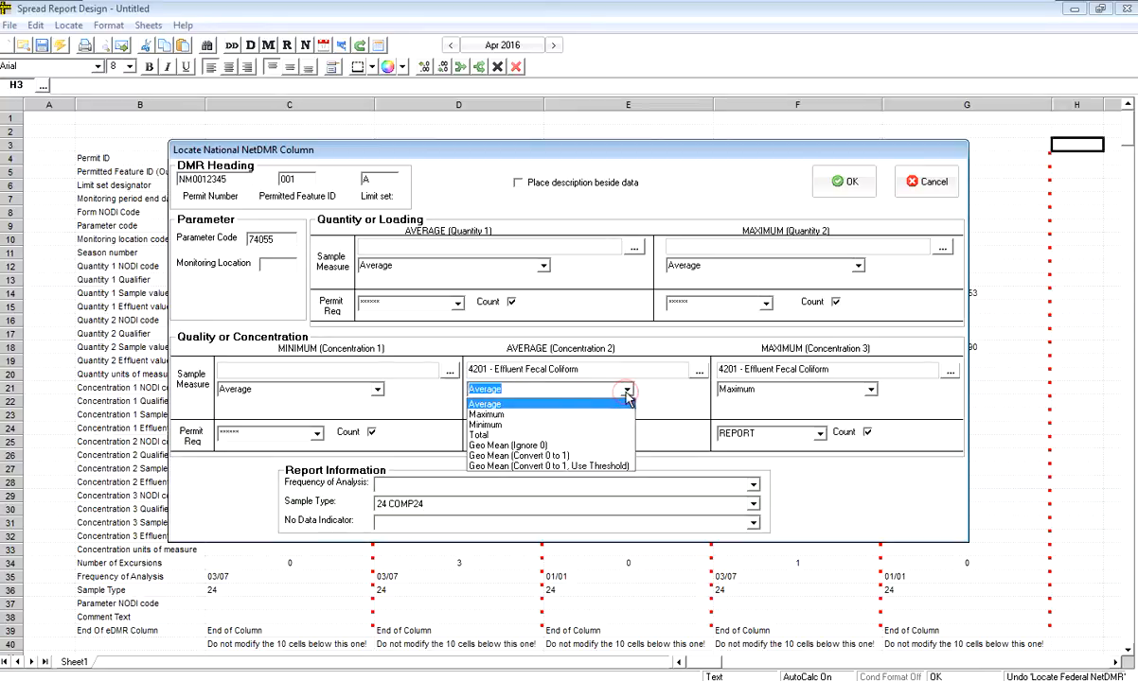
click(537, 457)
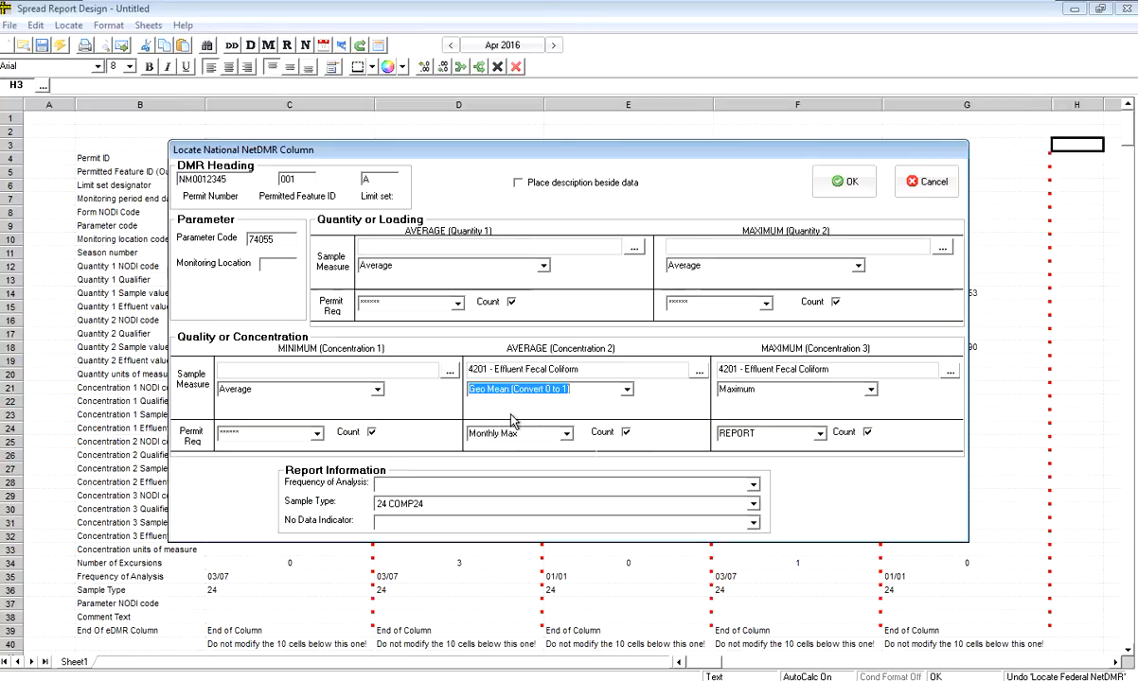
click(279, 267)
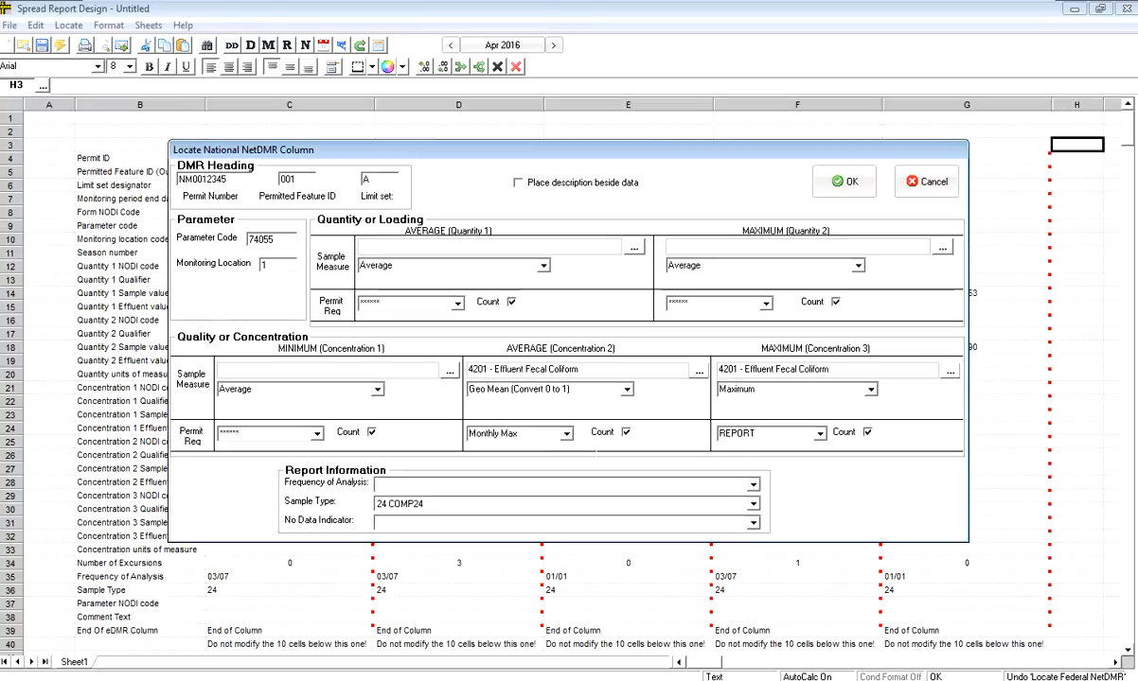
Step: Set the fecal coliform column's frequency of analysis to 01/07 Weekly and insert the column
click(751, 485)
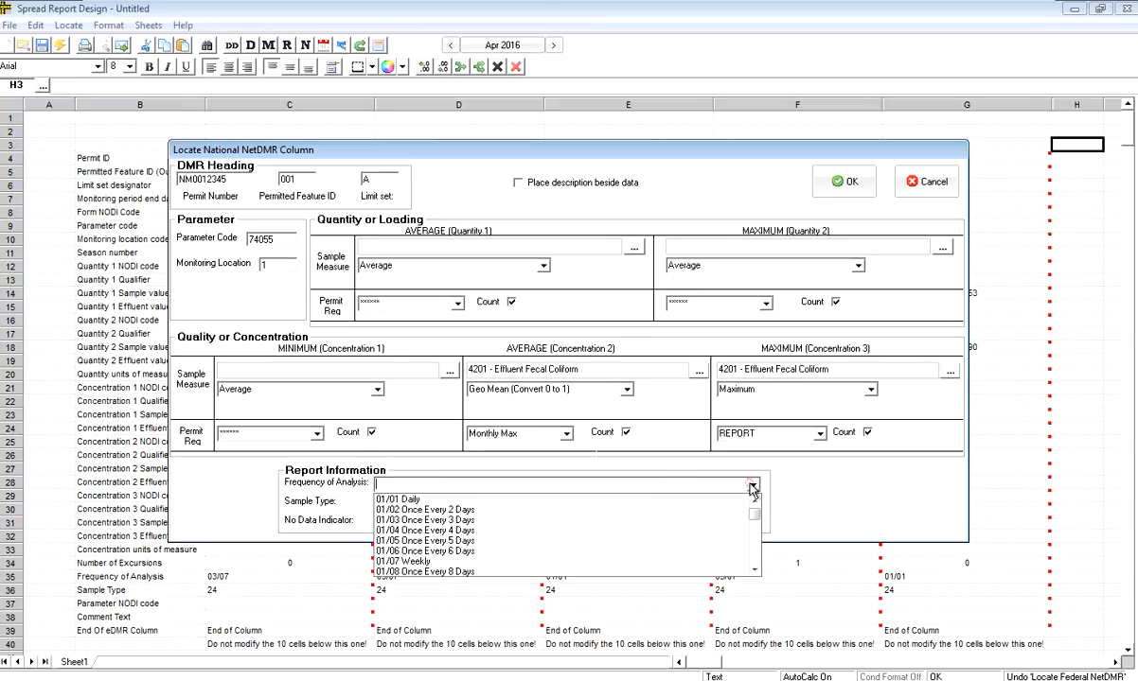
click(451, 563)
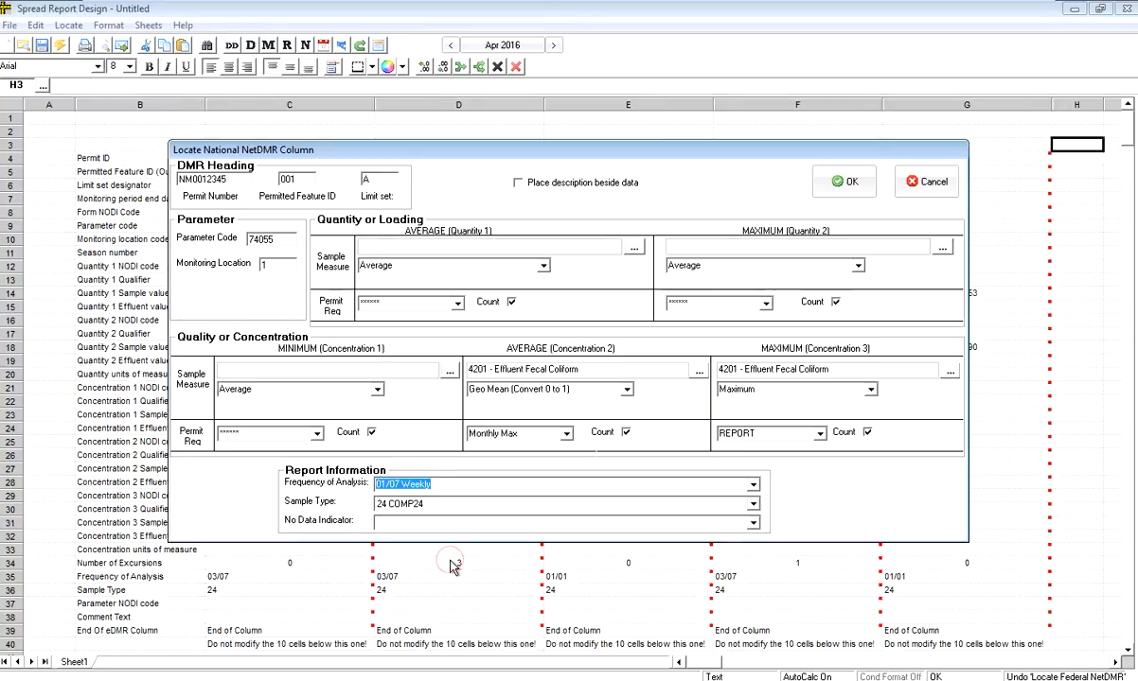
click(841, 182)
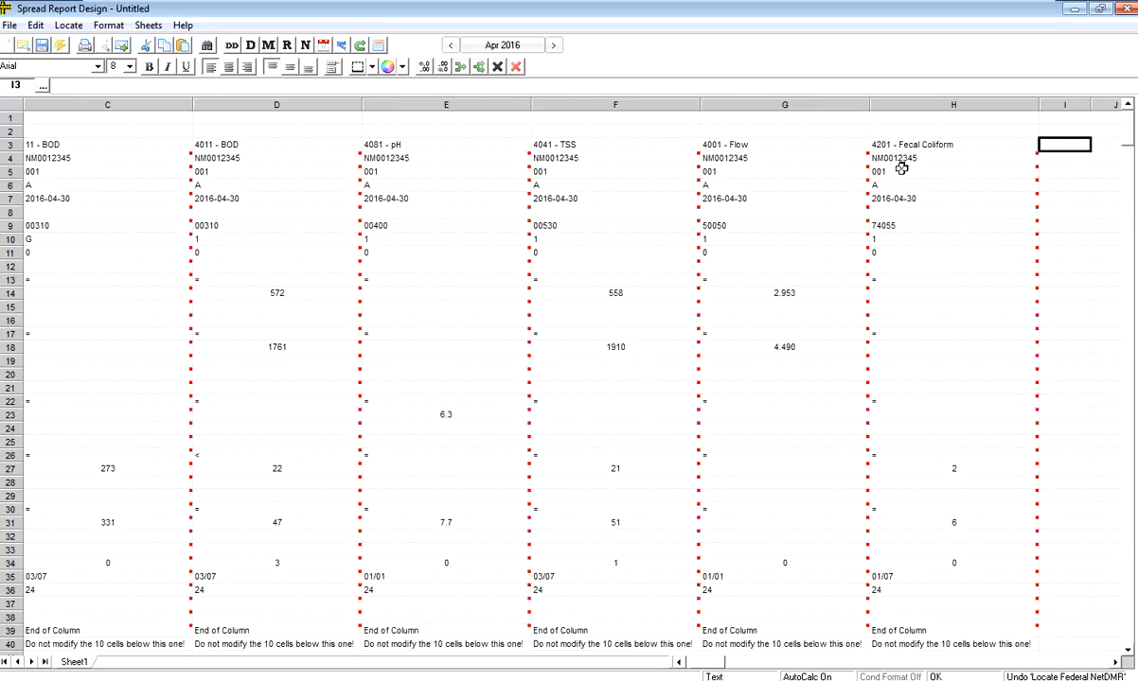
click(875, 142)
key(Left)
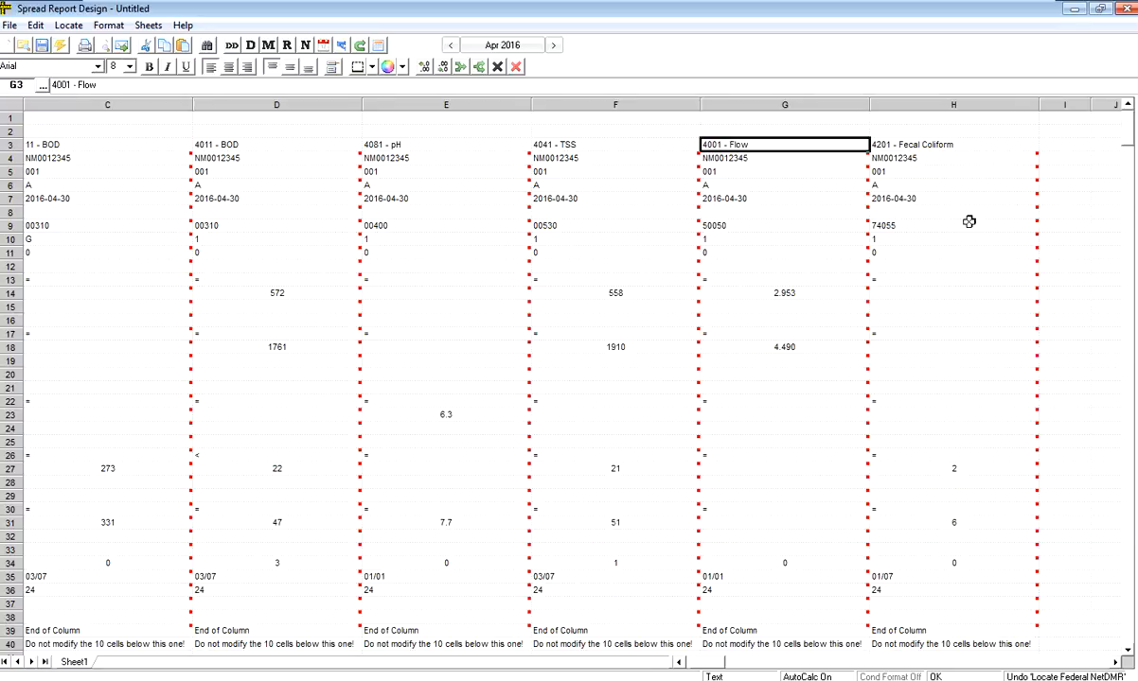
key(Home)
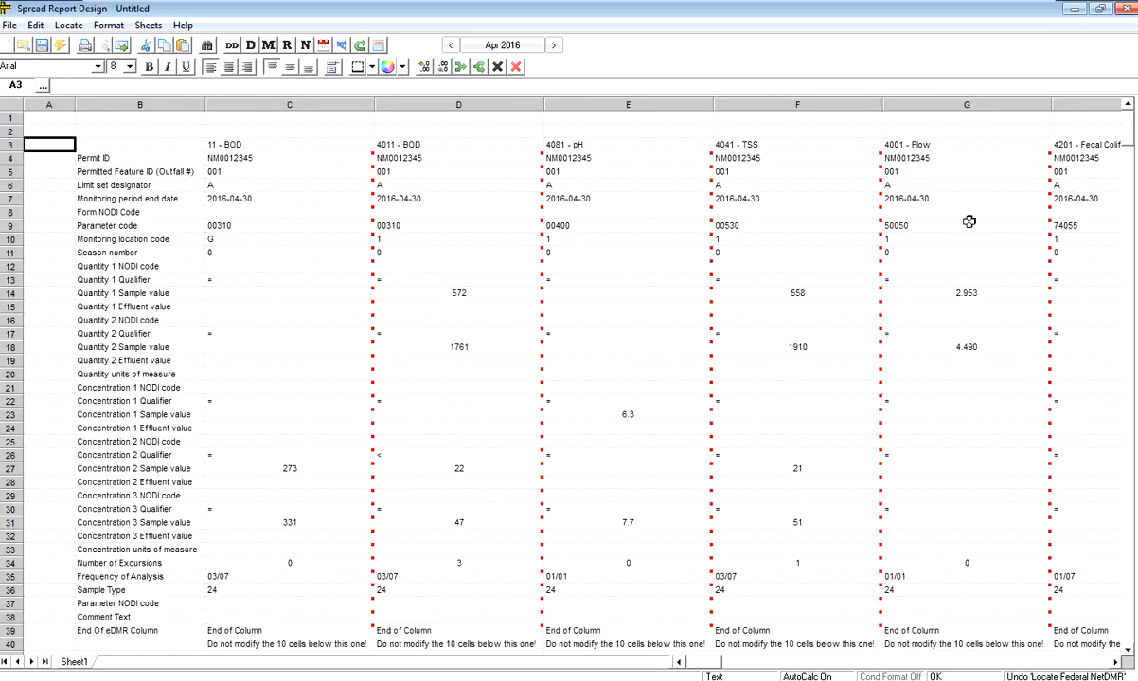
key(Num_Lock)
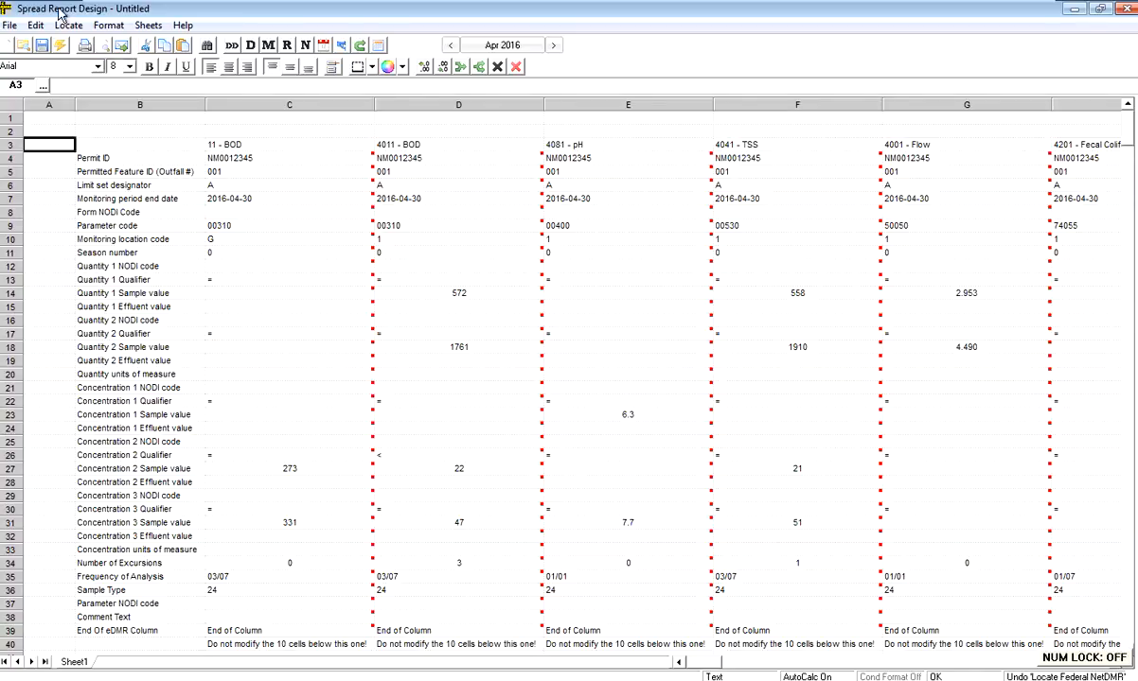
Step: Save the spread report as NetDMR Monthly in the Regulatory Reports group
click(44, 47)
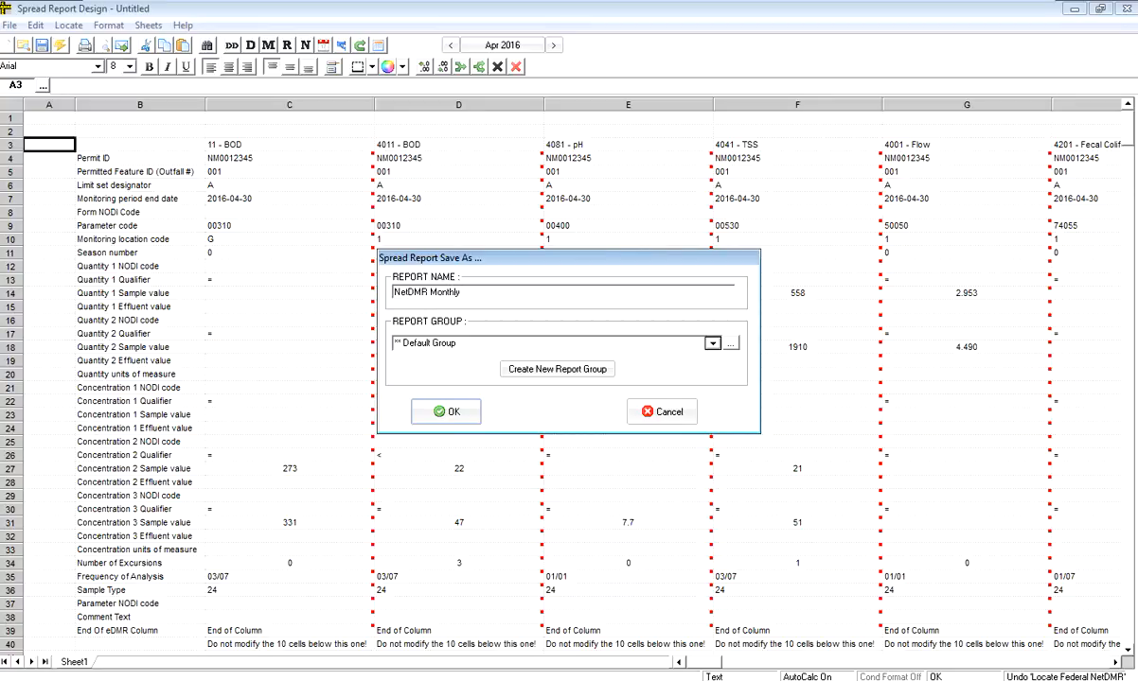
click(436, 342)
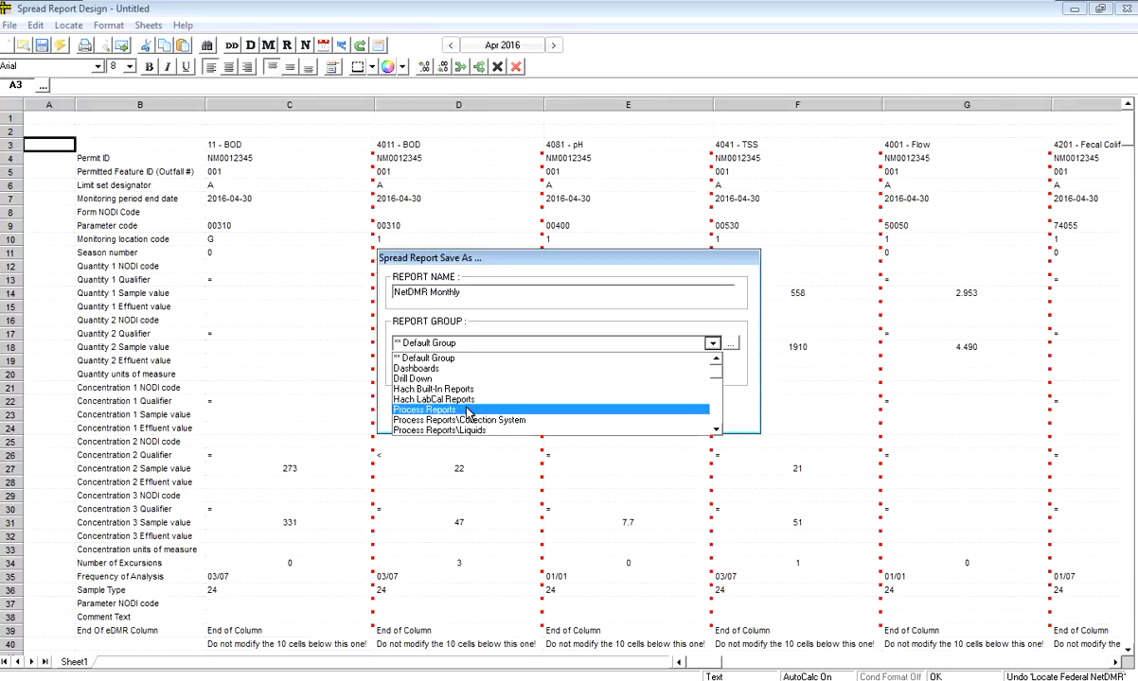
scroll(467, 413, down, 1)
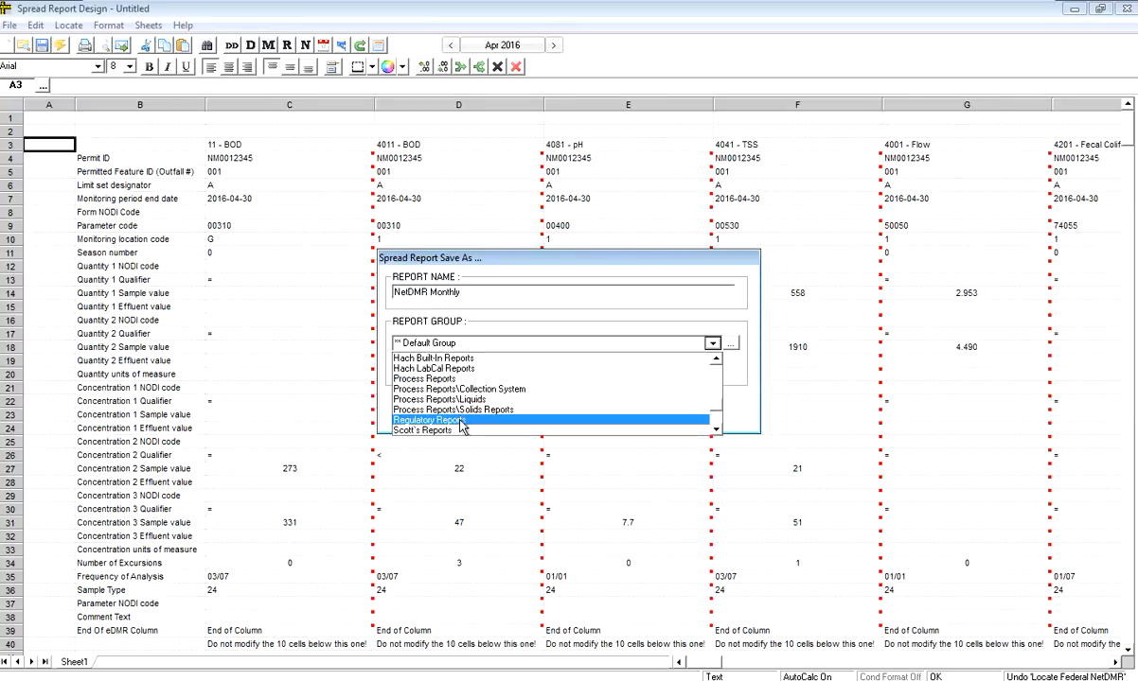
click(464, 420)
click(445, 413)
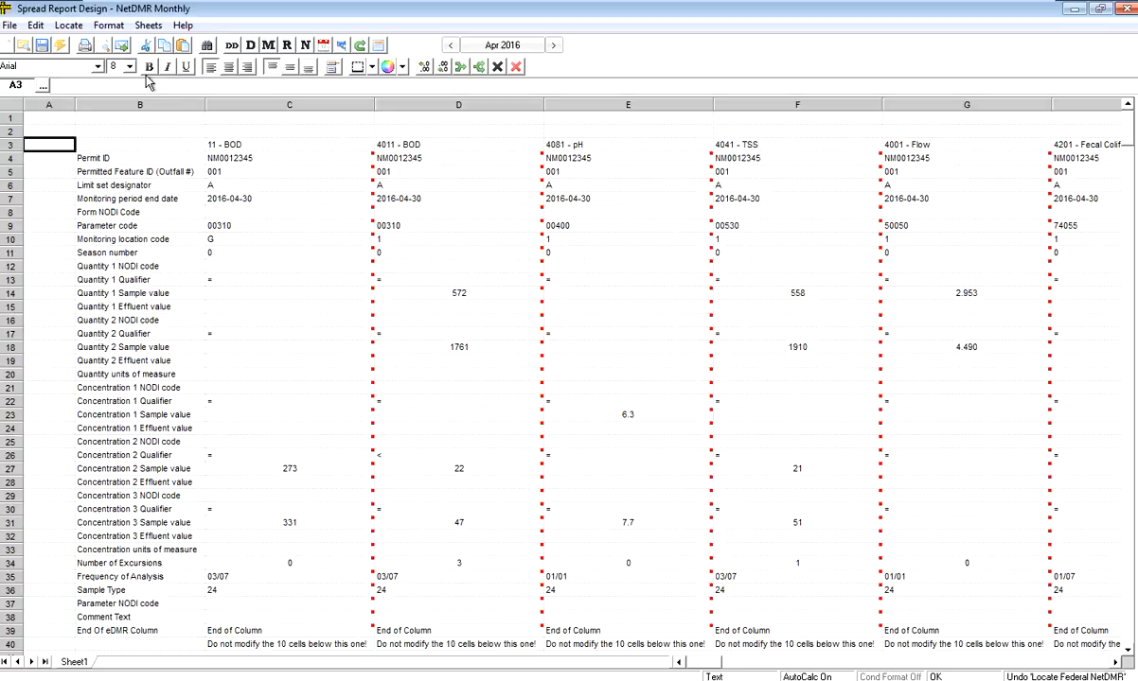
Step: Close the report design and output NetDMR Monthly from the Regulatory Reports group as an eDMR / Electronic Report File for April 2016
double_click(7, 8)
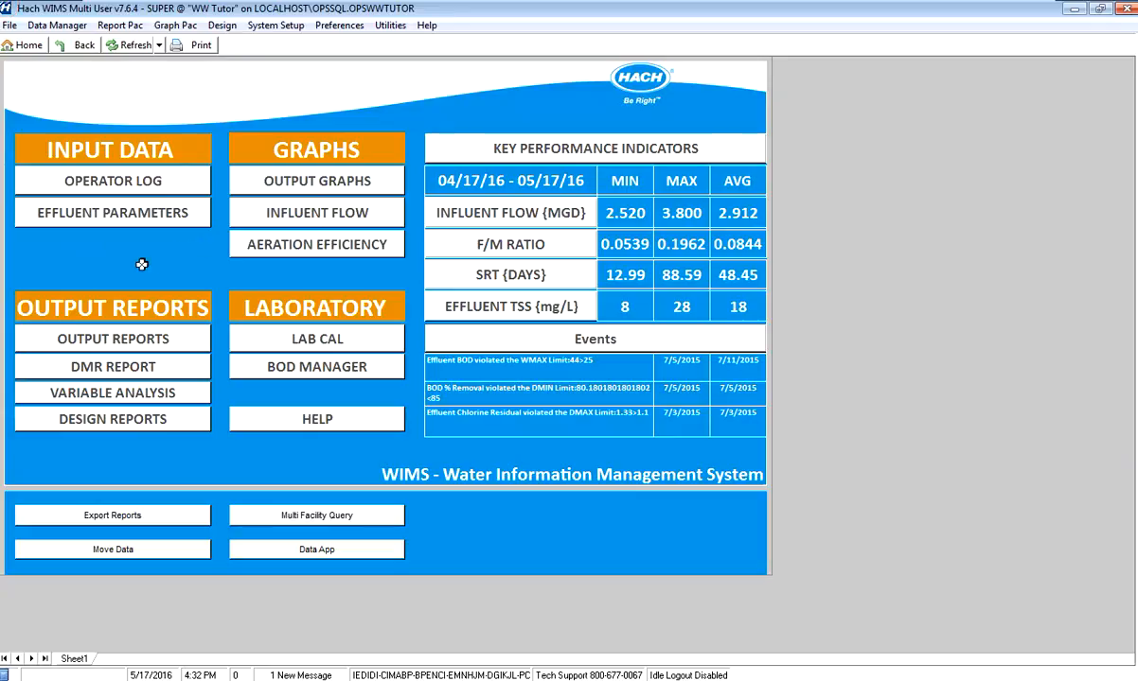
click(130, 343)
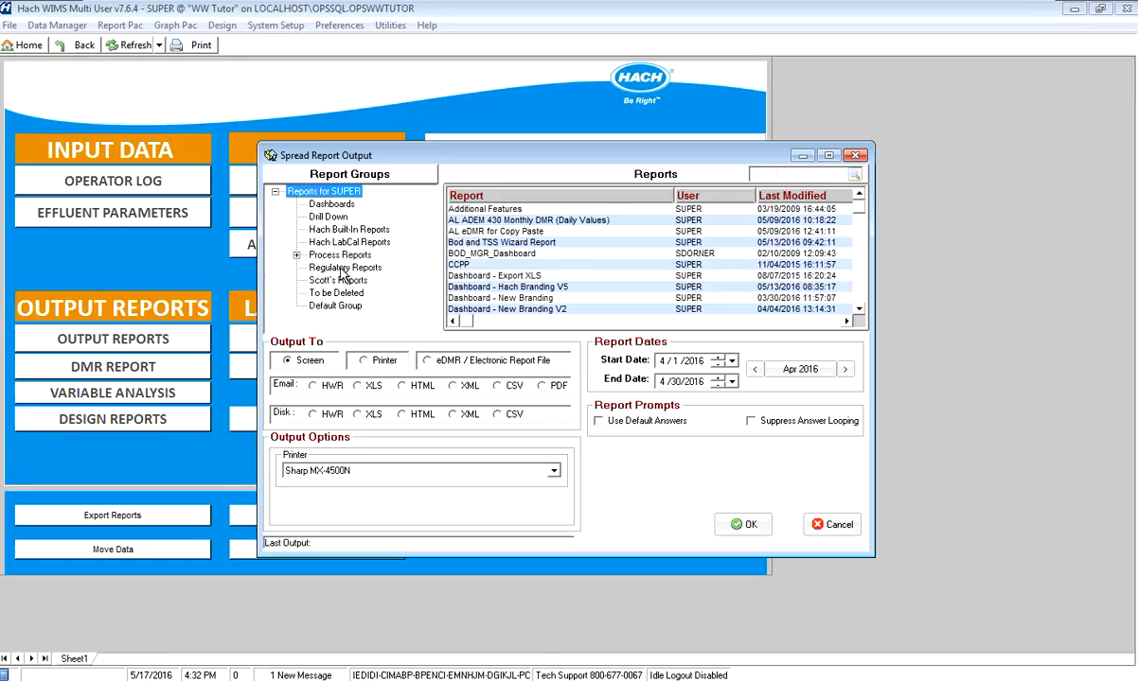
click(343, 269)
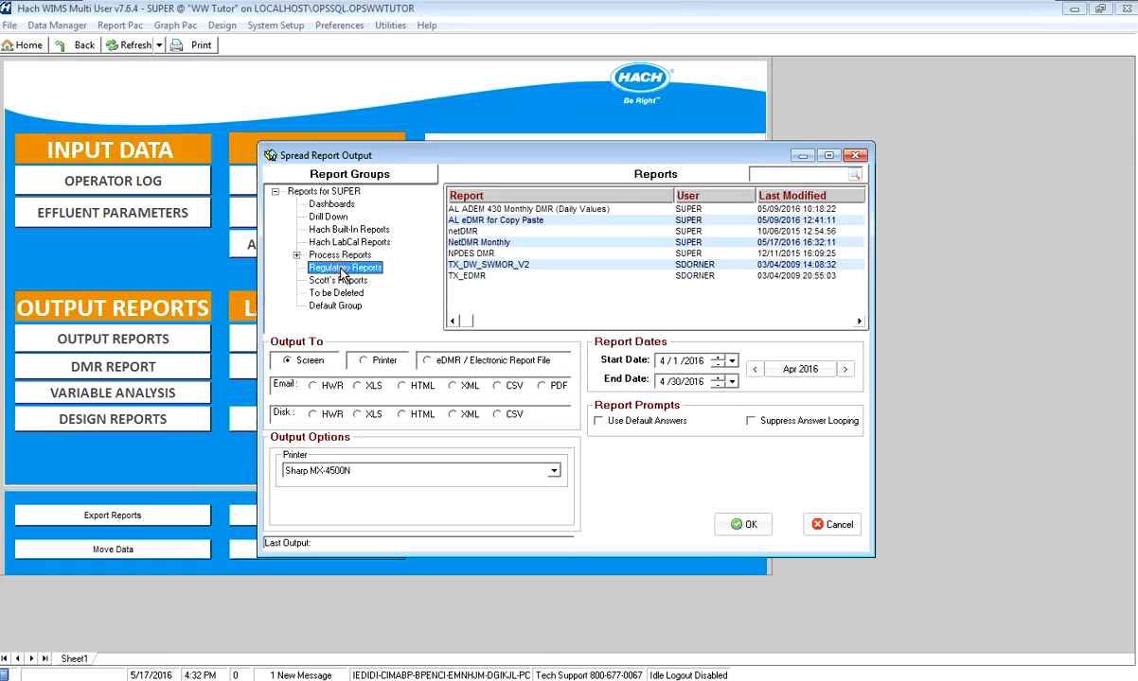
click(499, 243)
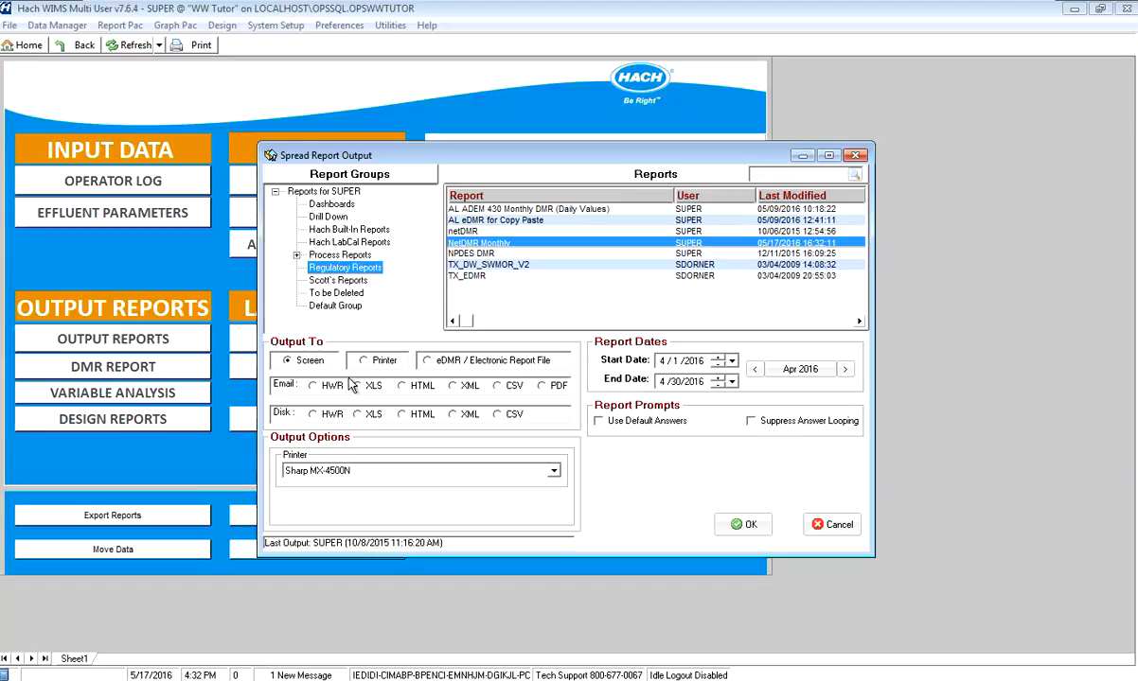
click(451, 363)
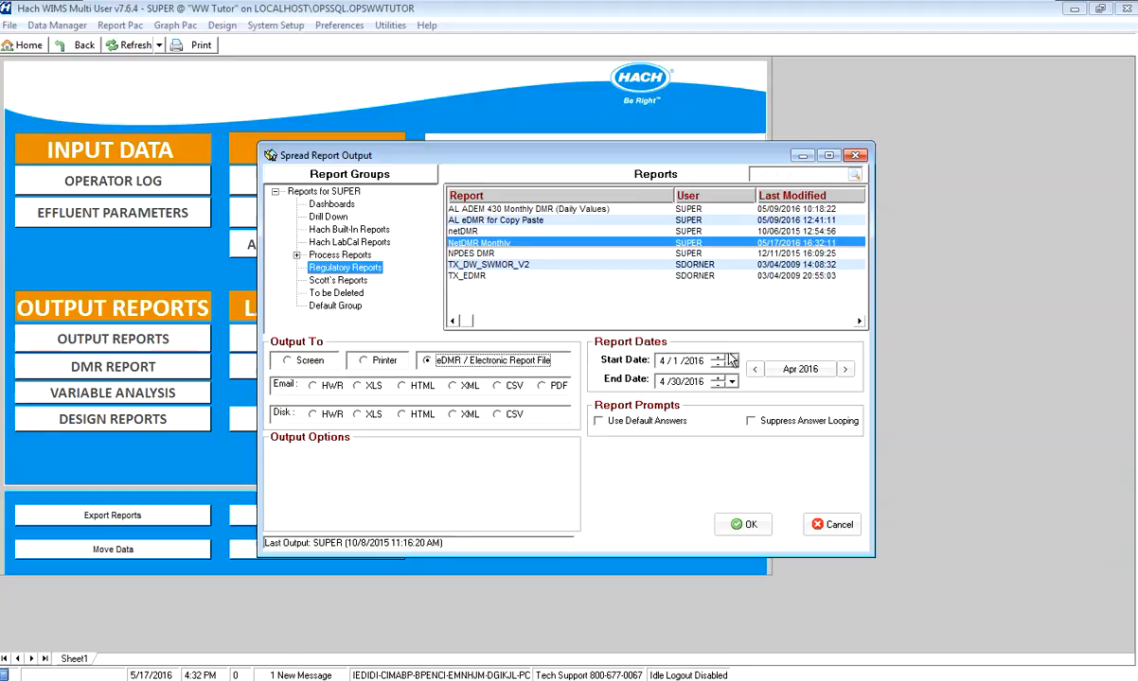
click(739, 526)
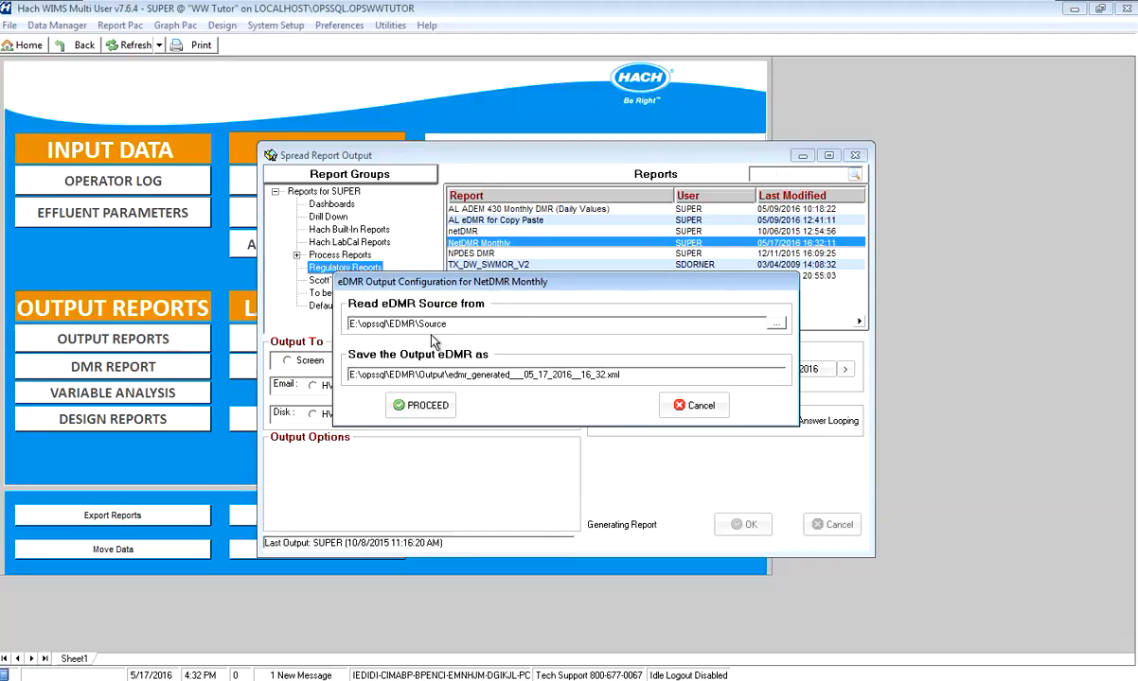
click(422, 409)
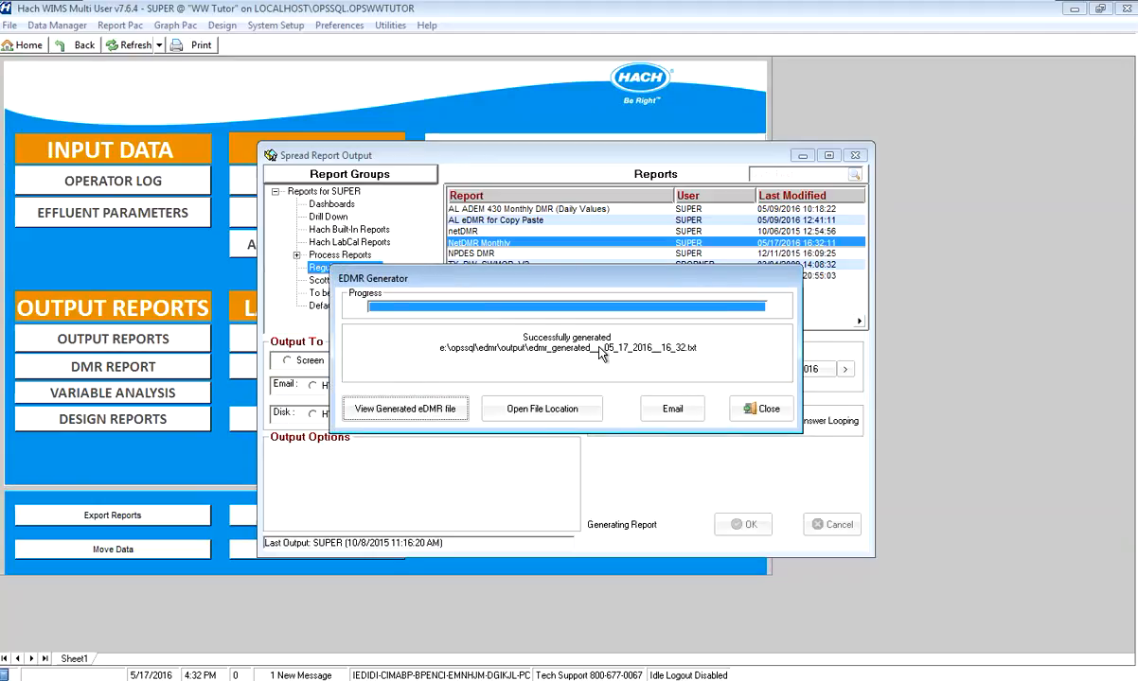
Step: View the generated eDMR file in the Federal NetDMR preview, check all parameter rows, and close the preview
click(391, 410)
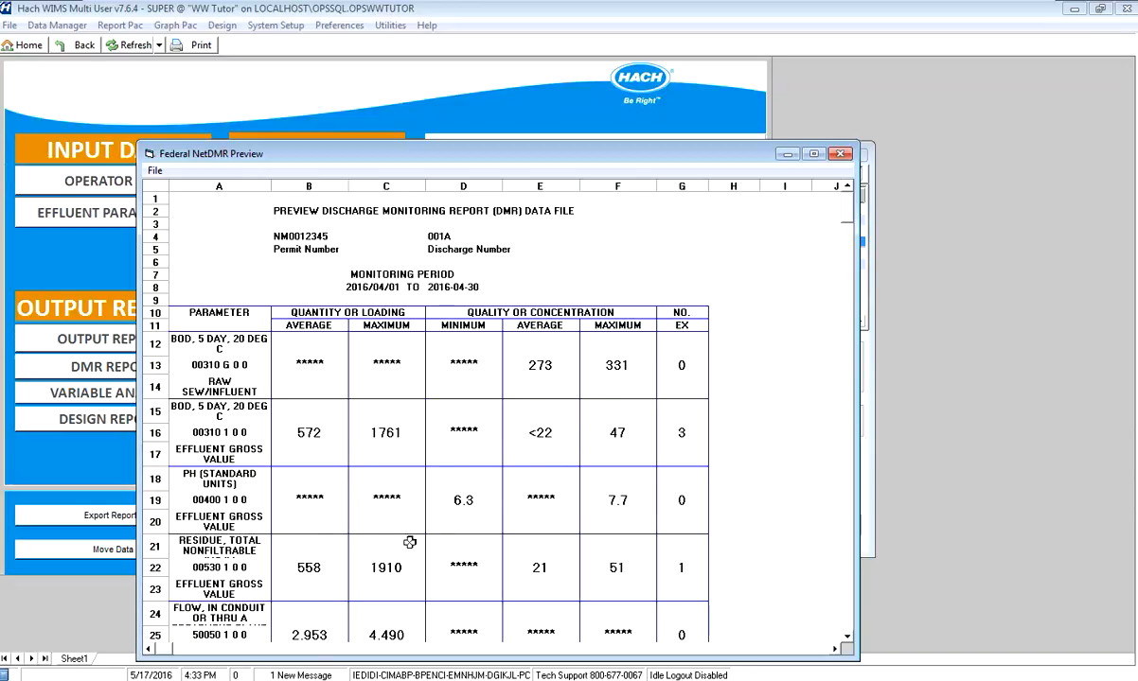
scroll(349, 540, down, 1)
scroll(331, 530, down, 1)
scroll(307, 519, down, 1)
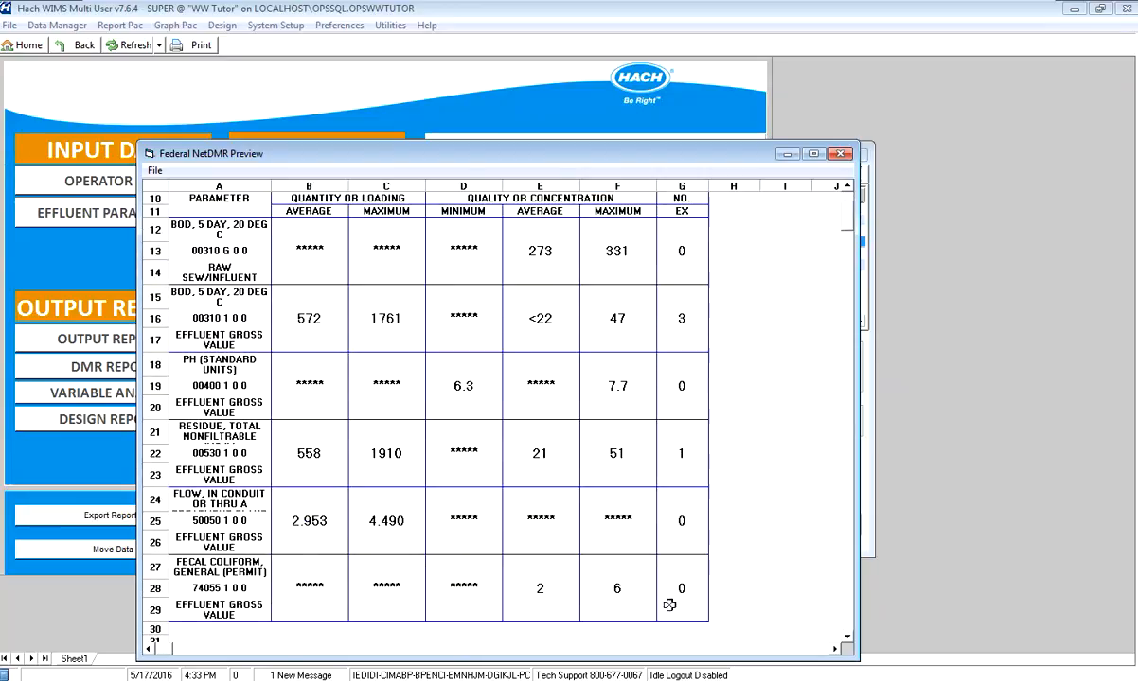
scroll(532, 492, up, 2)
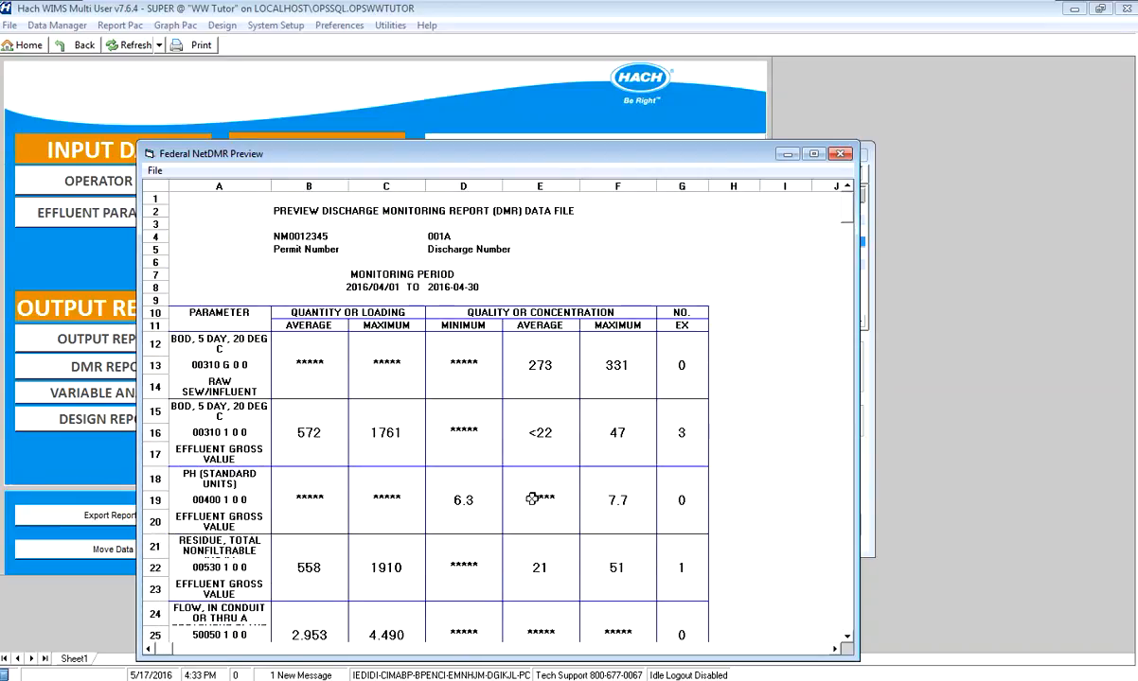
scroll(532, 499, up, 1)
click(839, 154)
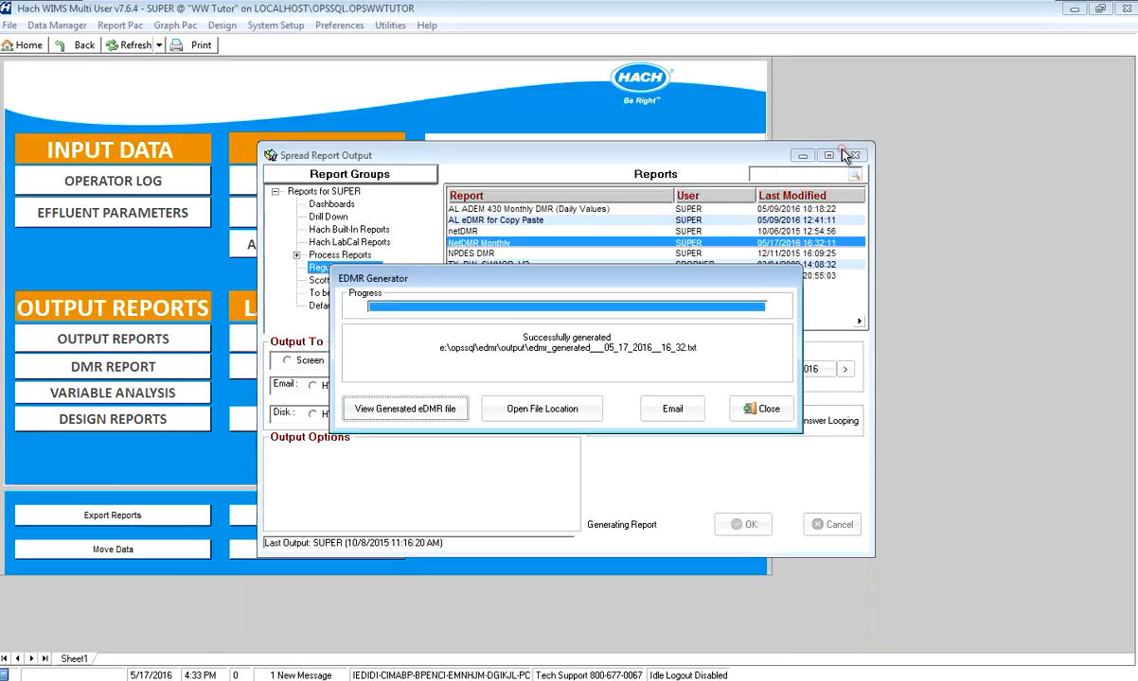
Step: Open the generated file's Output folder and view edmr_generated___05_17_2016__16_32.txt in Notepad
click(516, 418)
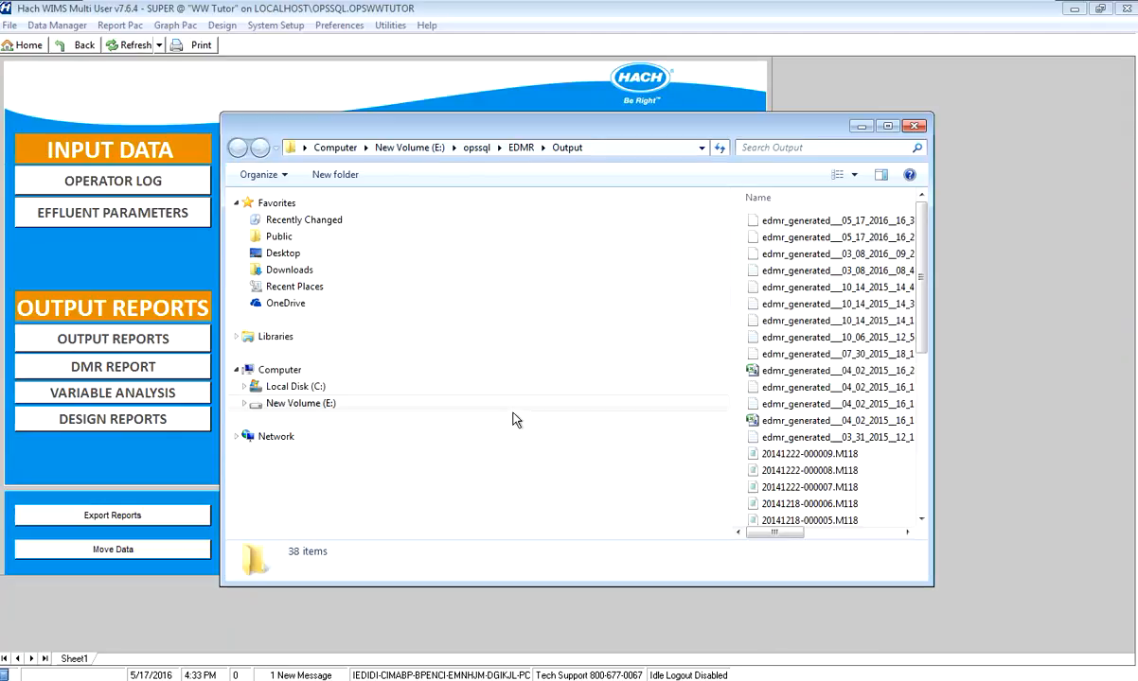
click(887, 126)
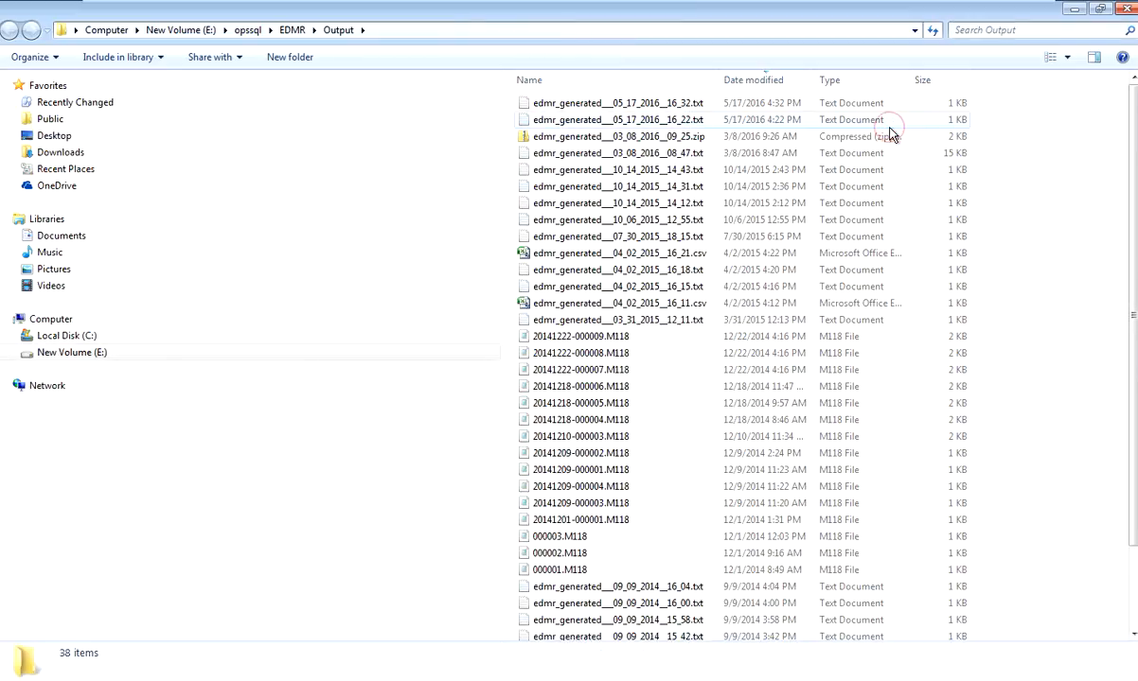
click(641, 104)
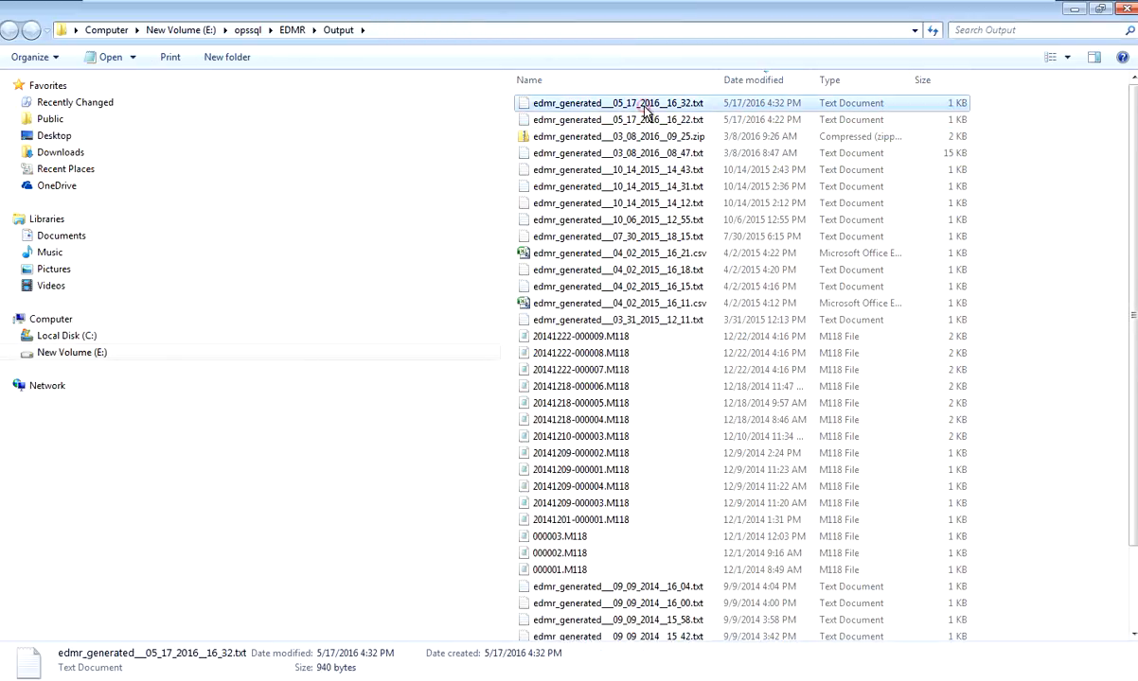
double_click(622, 106)
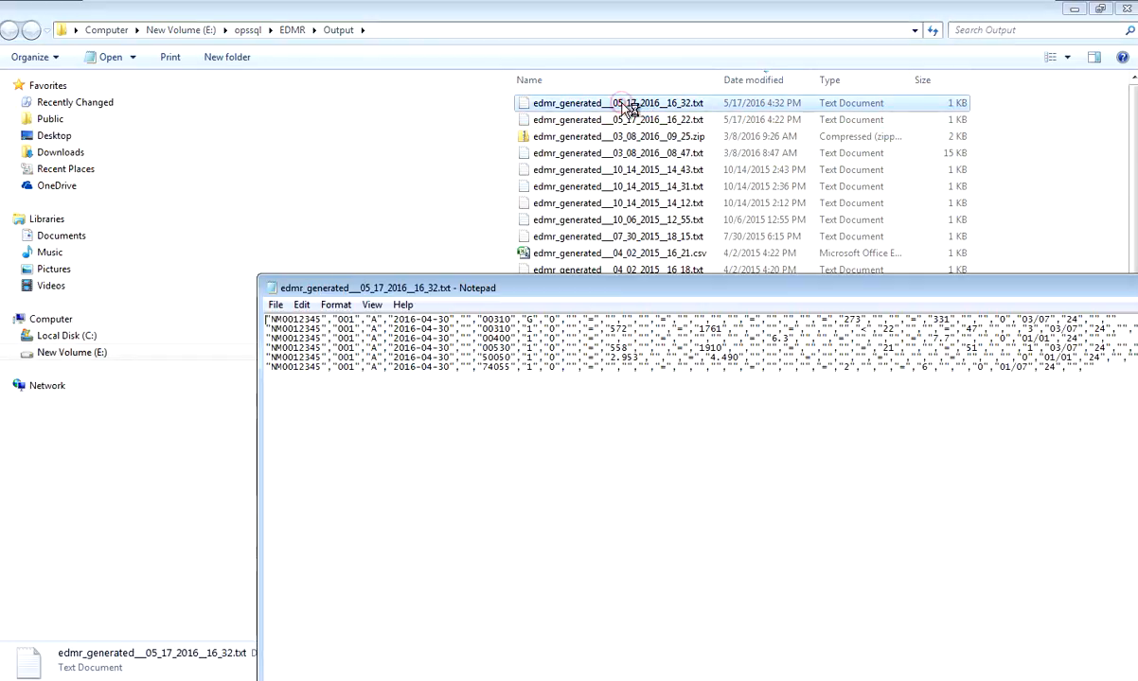